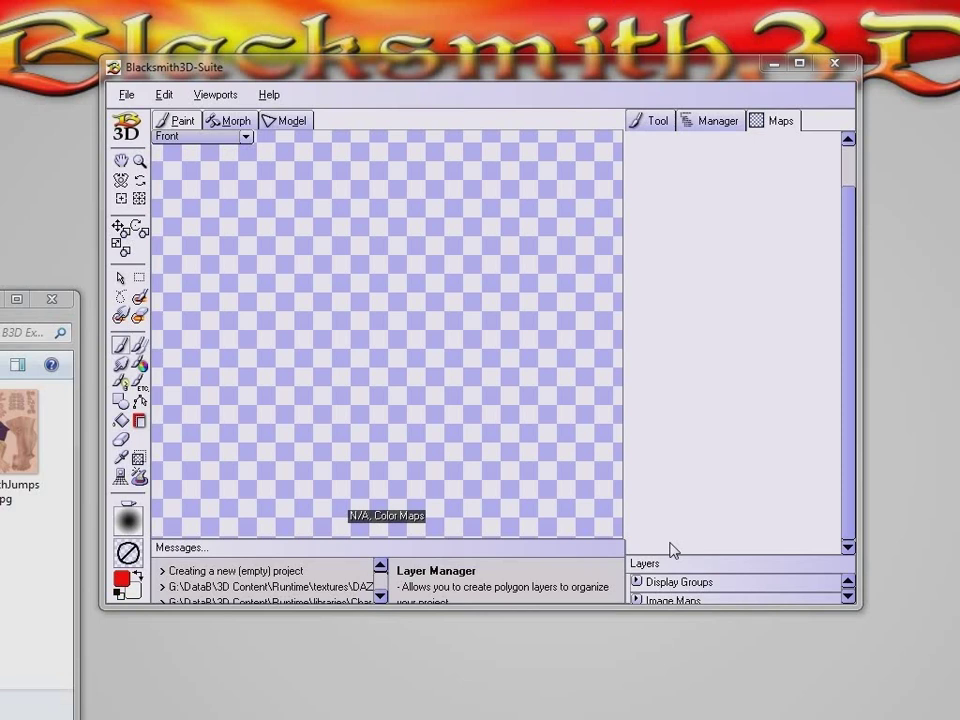
Step: Import the Michael 4 - Jumpsuit.CR2 figure from the B3D Examples folder with Import Textures on and welding and morphs off
click(0, 299)
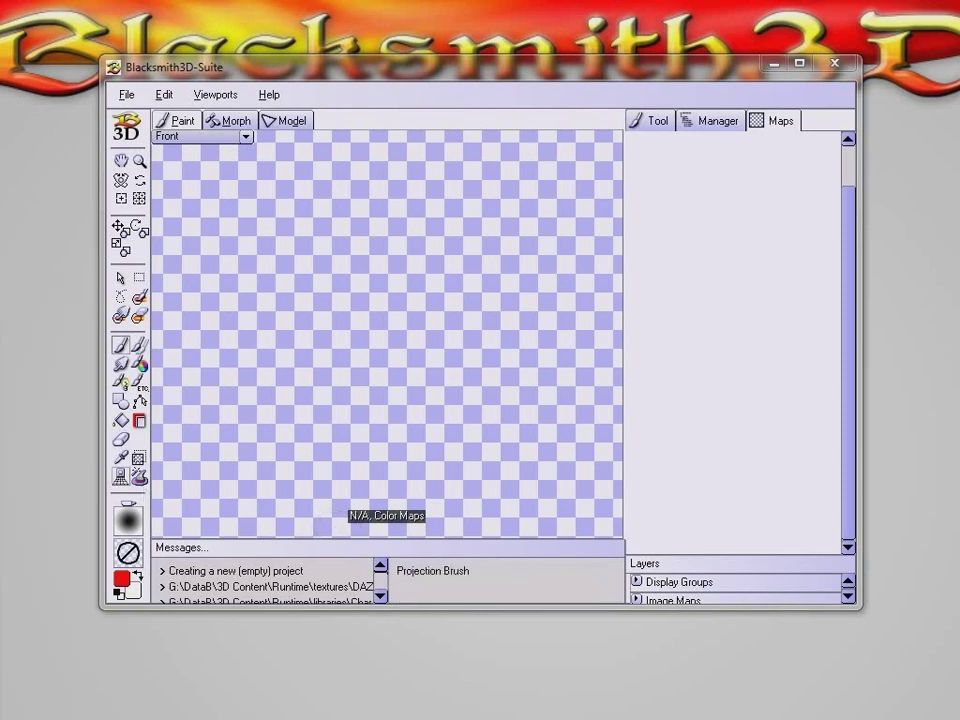
drag(0, 290, 336, 264)
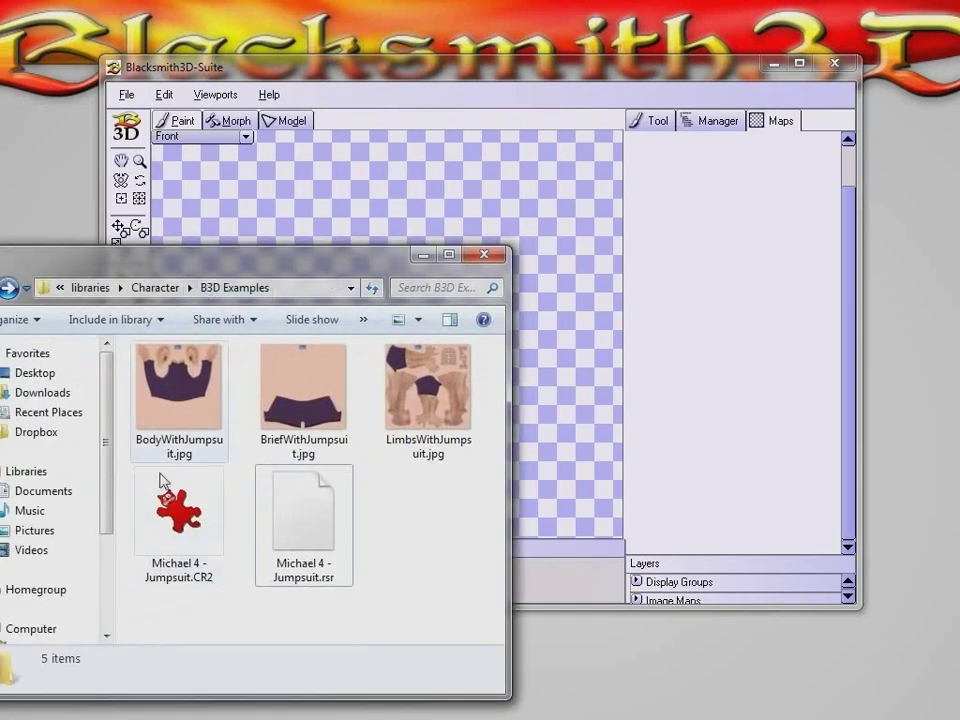
drag(178, 510, 318, 225)
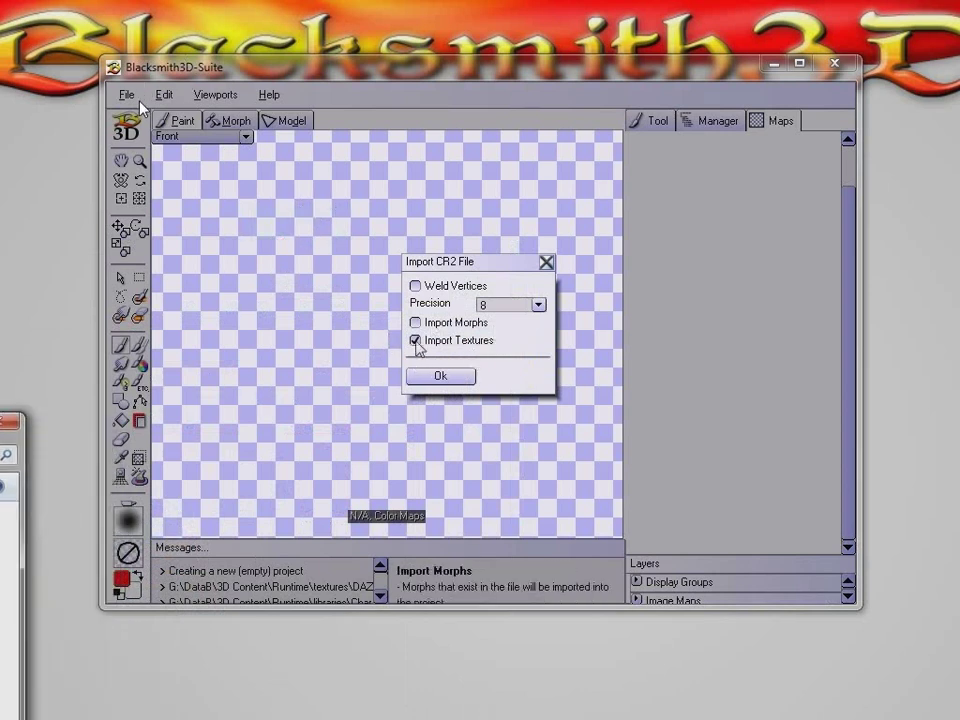
click(443, 378)
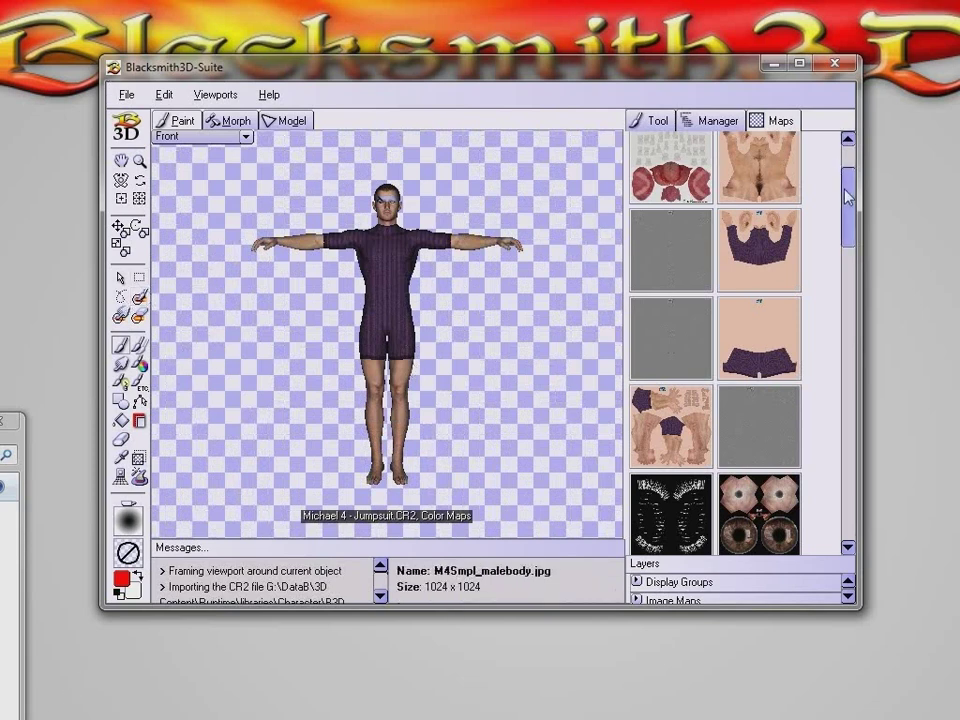
Step: Look through the texture maps that were loaded with the figure
drag(844, 190, 844, 166)
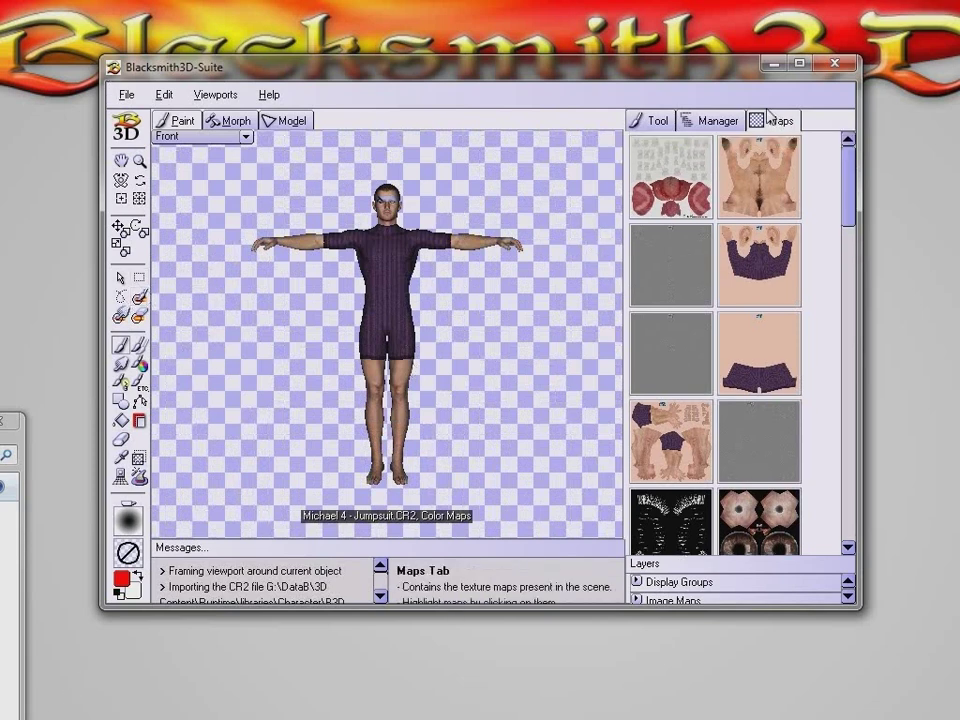
click(634, 120)
click(770, 120)
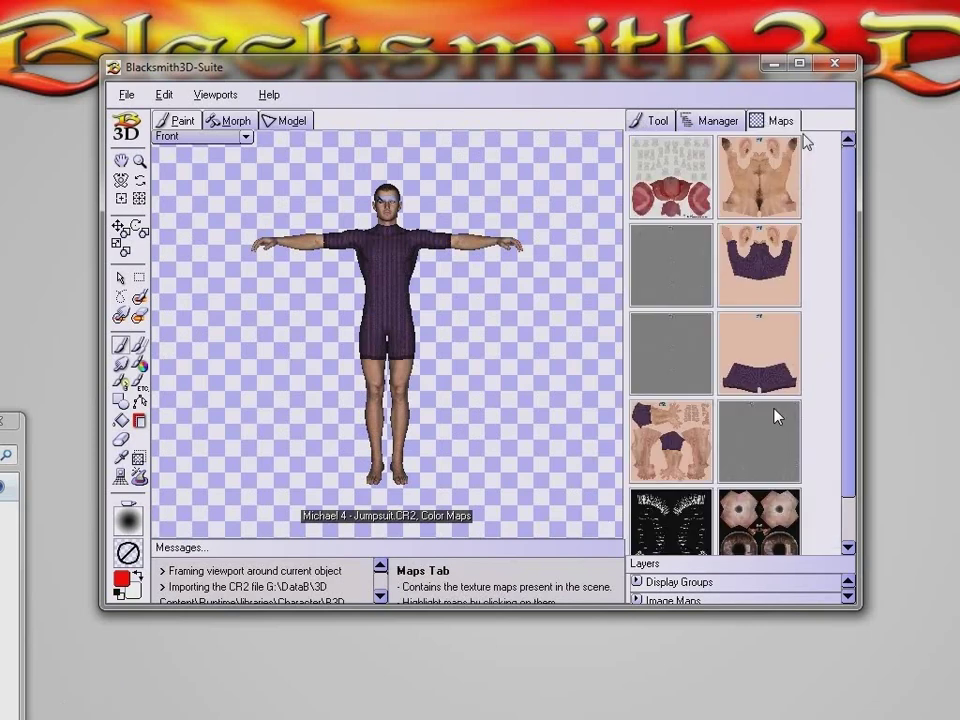
scroll(778, 190, down, 2)
drag(856, 309, 875, 398)
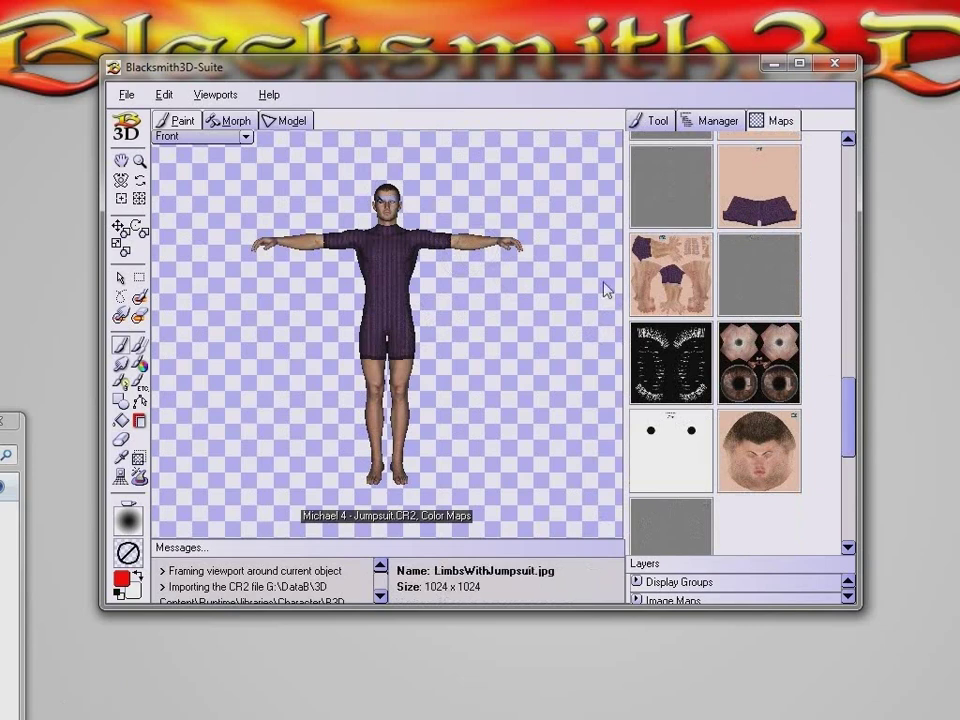
drag(842, 433, 846, 170)
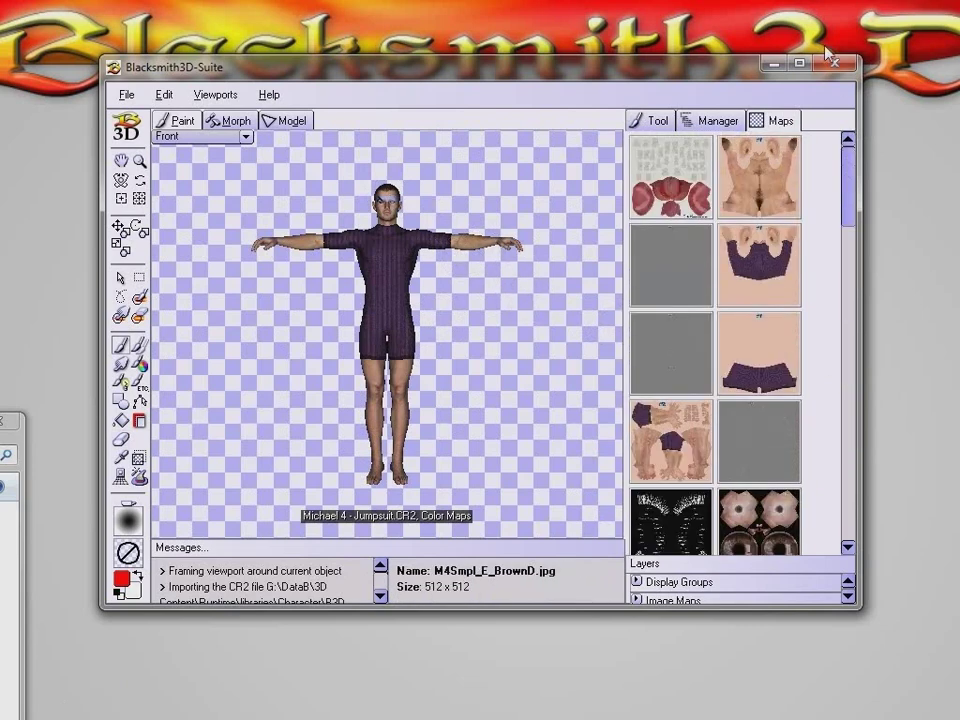
Step: Set the Picker to the Material type with Popup Material Window enabled, with the figure's head in close view
click(653, 120)
click(139, 160)
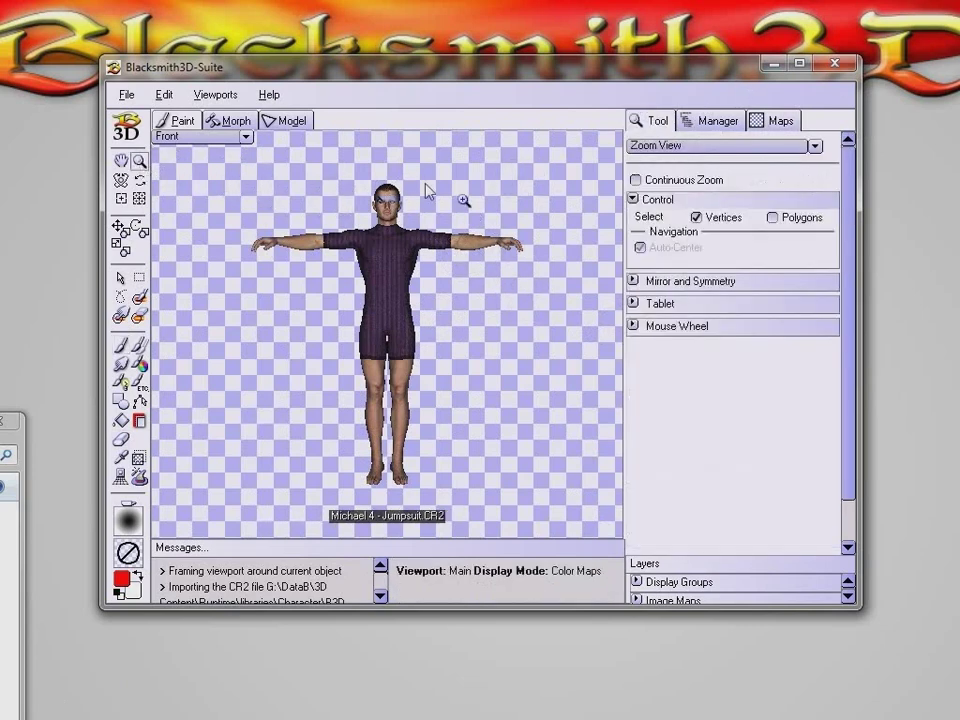
drag(331, 172, 440, 250)
drag(288, 204, 452, 372)
click(120, 180)
drag(326, 306, 398, 345)
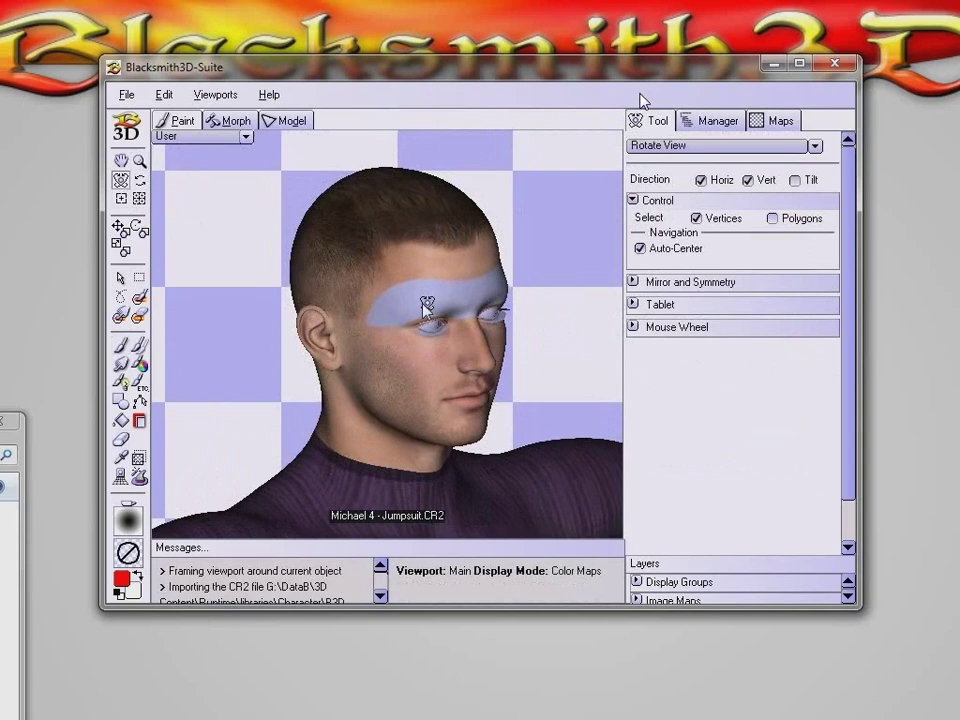
click(121, 278)
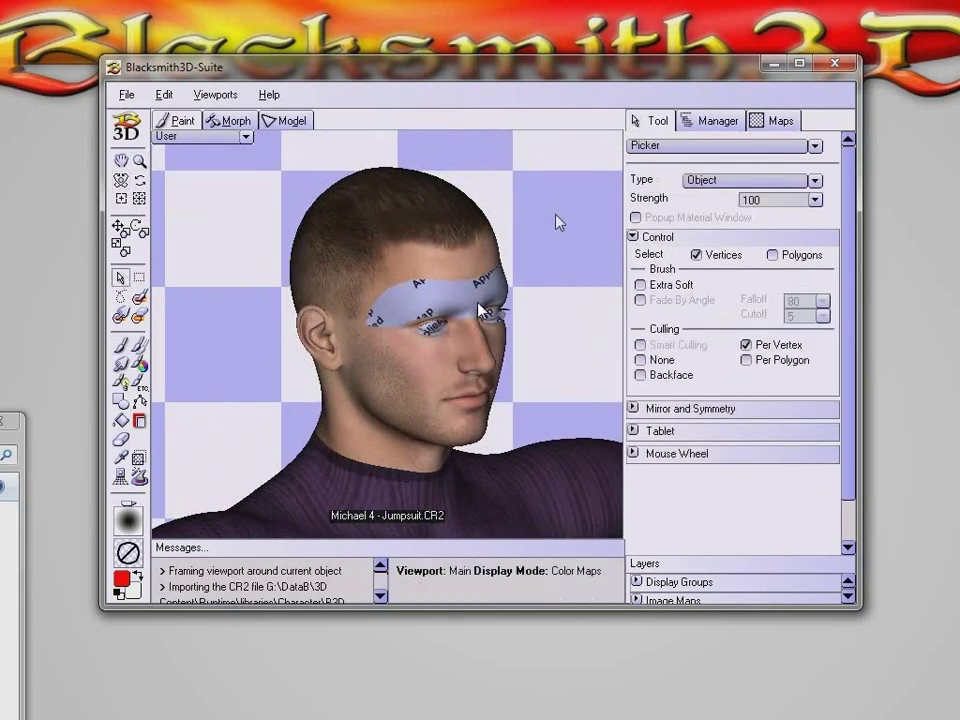
click(720, 180)
click(713, 213)
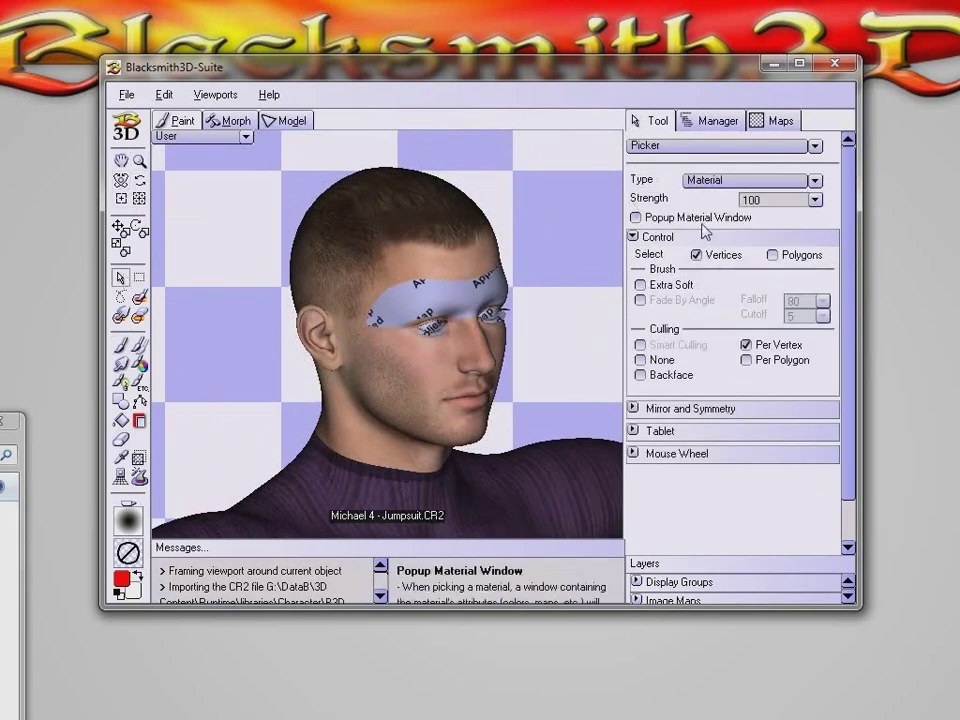
click(700, 218)
Step: Pick the eyebrow material to view its map channels, close its attributes window and clear the selection
click(448, 293)
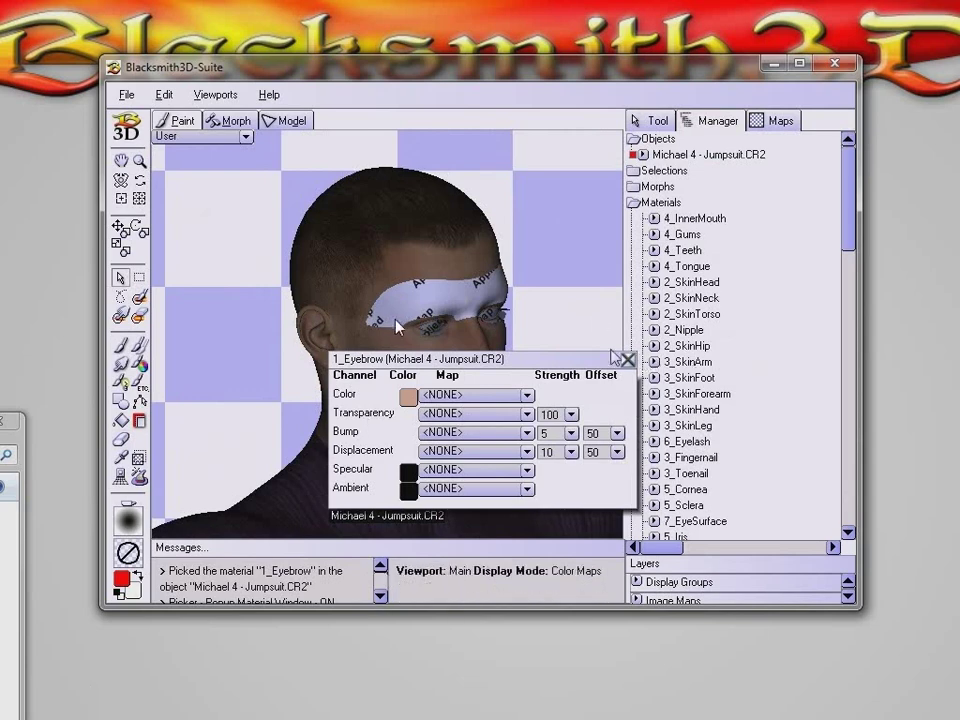
drag(611, 360, 620, 258)
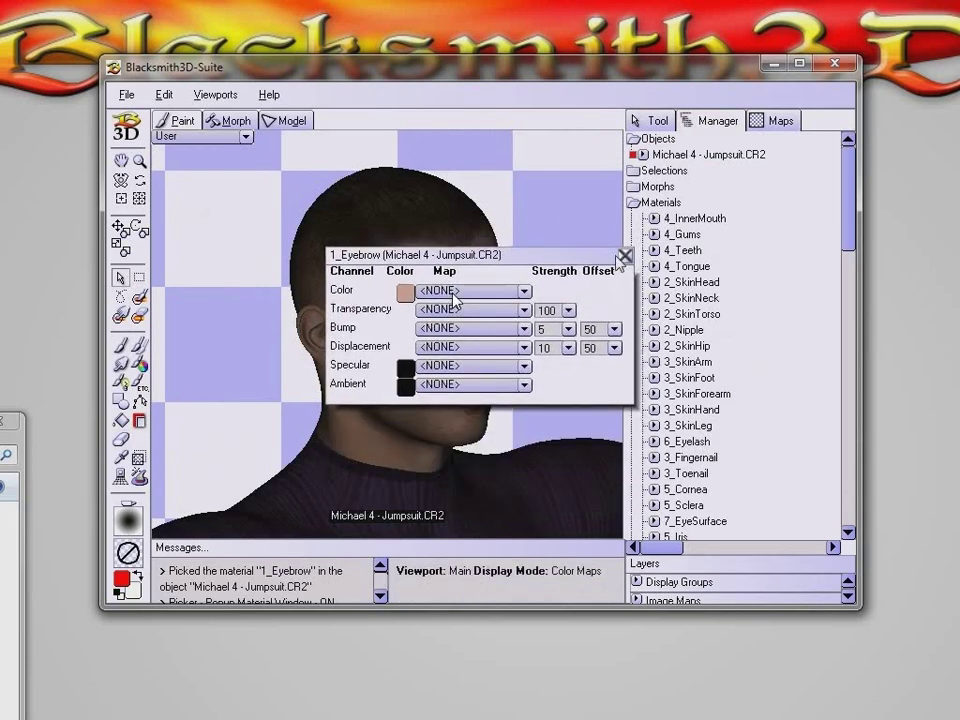
click(623, 258)
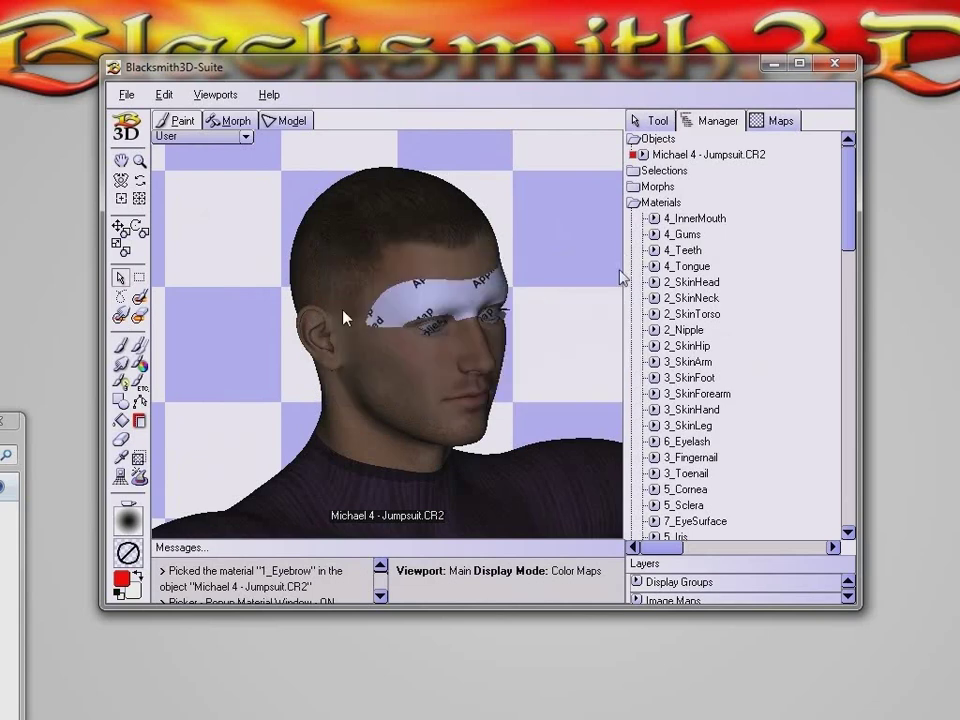
key(ctrl+d)
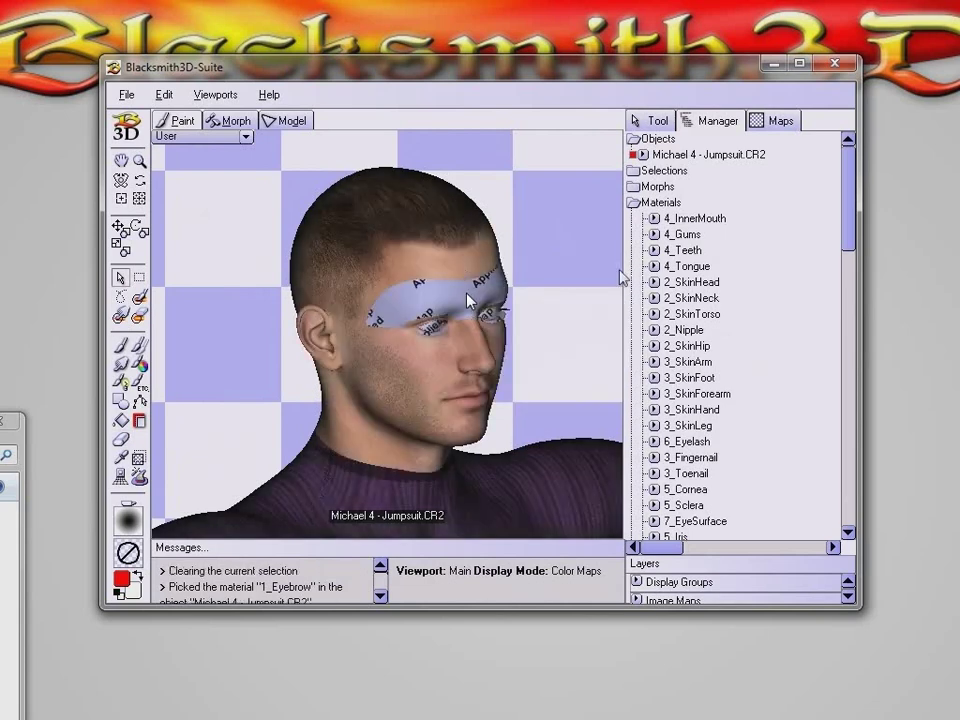
Step: Display the Transparency Maps in the viewport and examine the eye and its lashes up close
key(f)
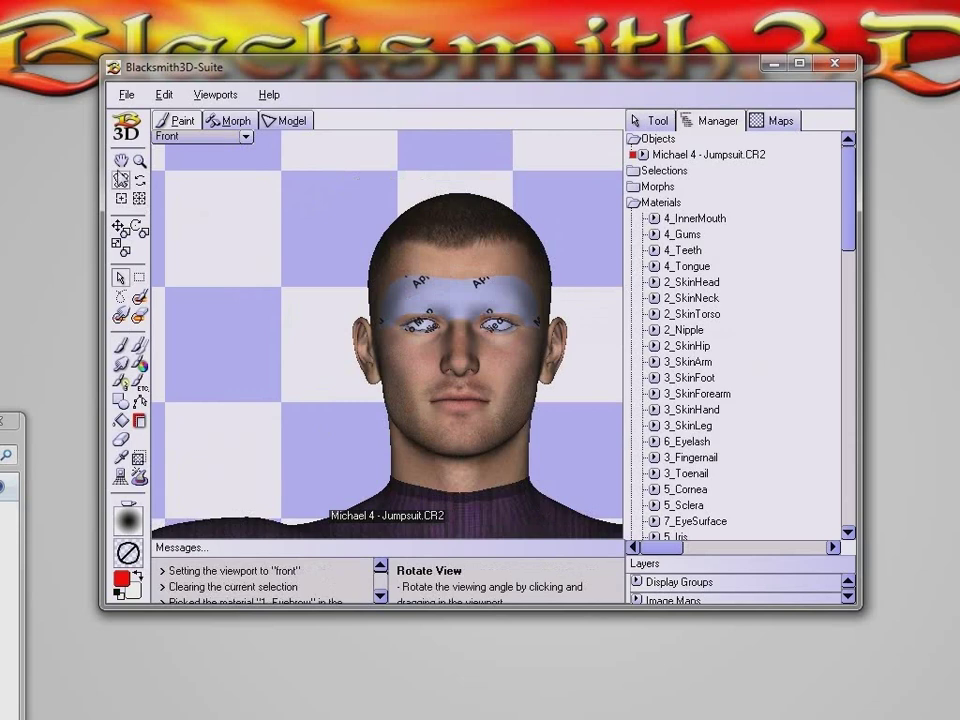
click(120, 160)
drag(328, 268, 320, 268)
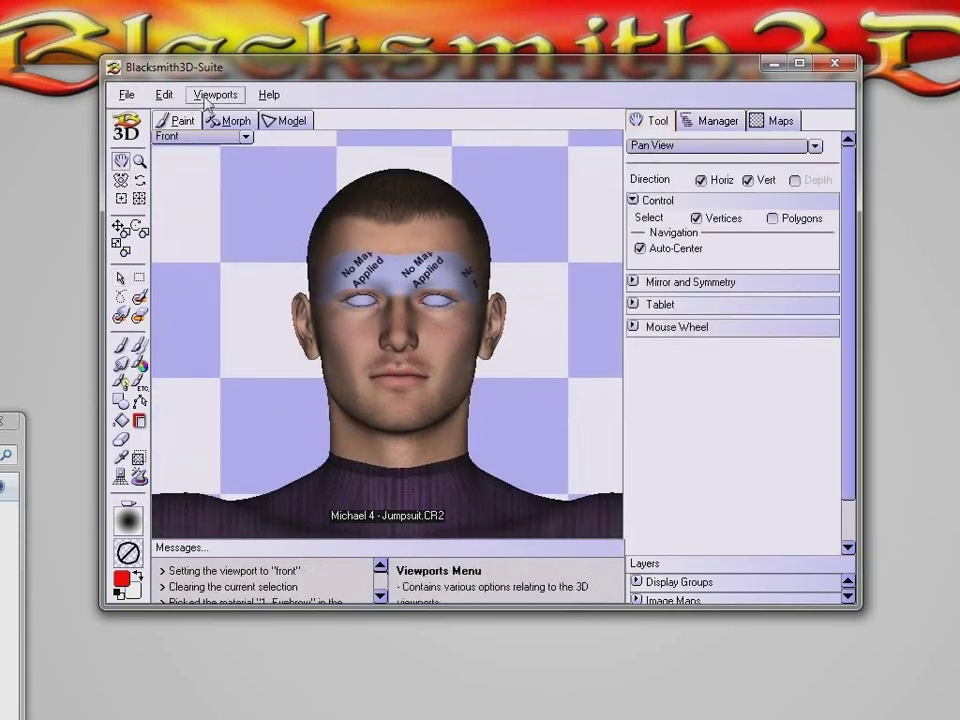
click(215, 94)
mouse_move(242, 170)
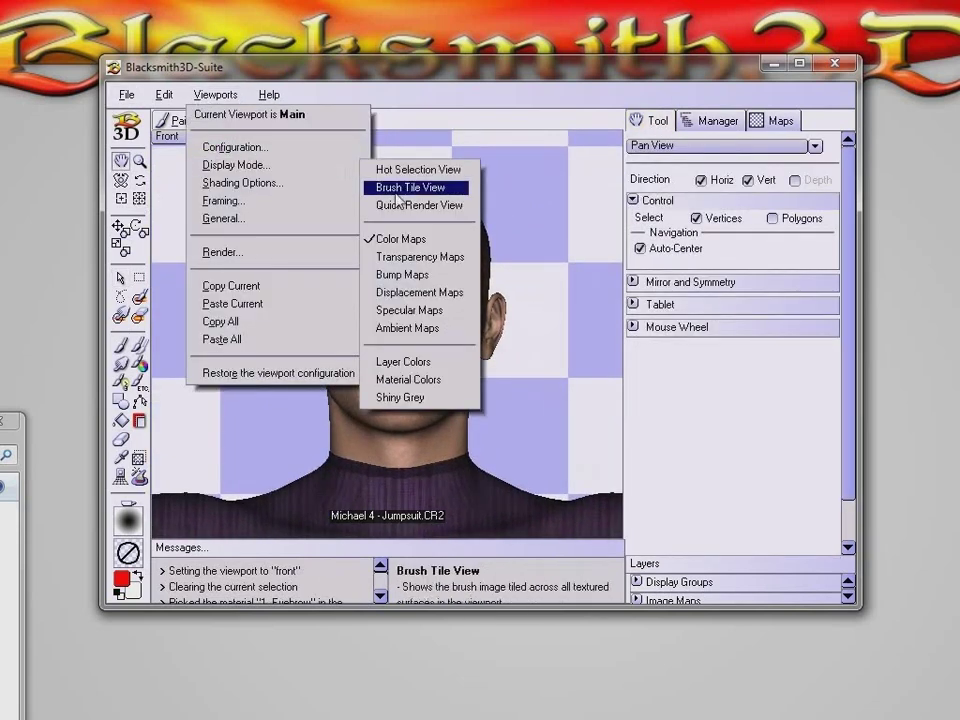
click(435, 257)
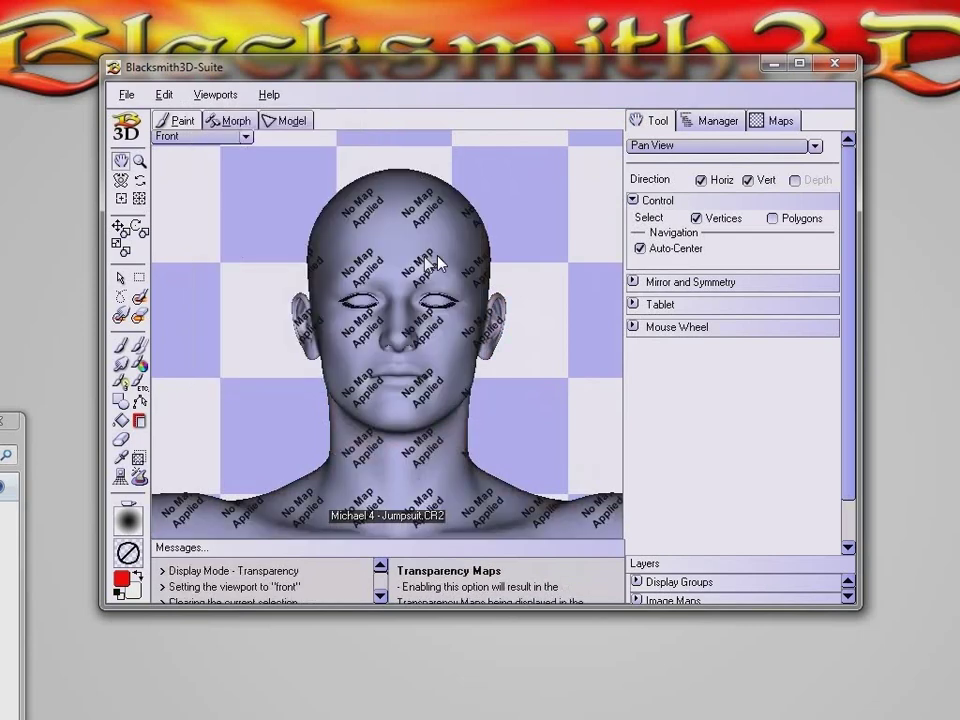
click(140, 162)
drag(302, 254, 410, 340)
drag(308, 267, 538, 438)
click(121, 181)
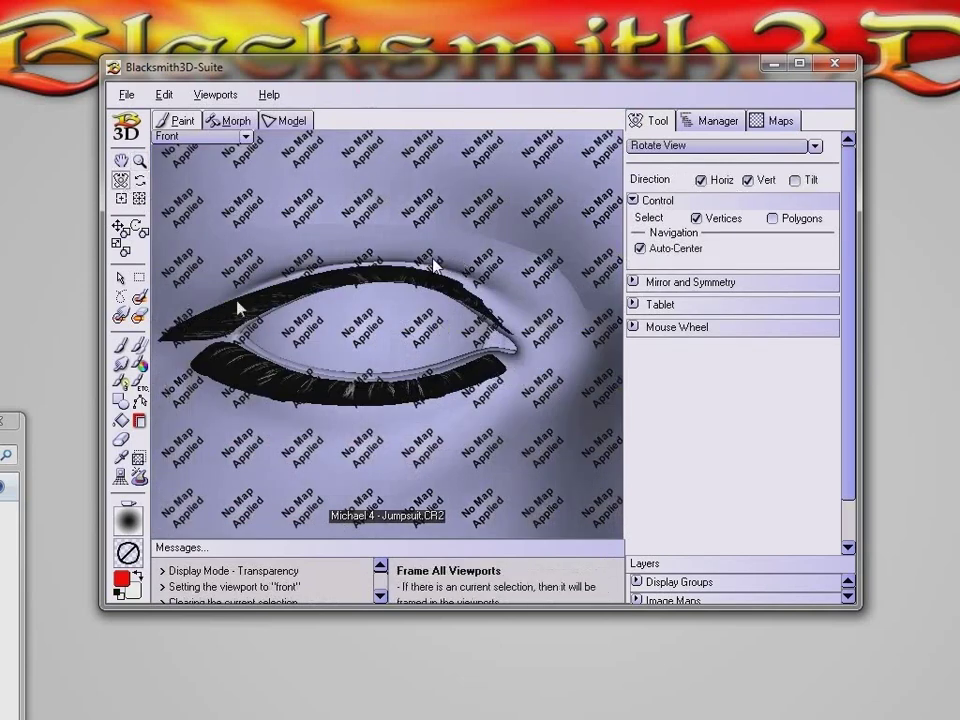
drag(298, 384, 341, 417)
drag(318, 328, 563, 268)
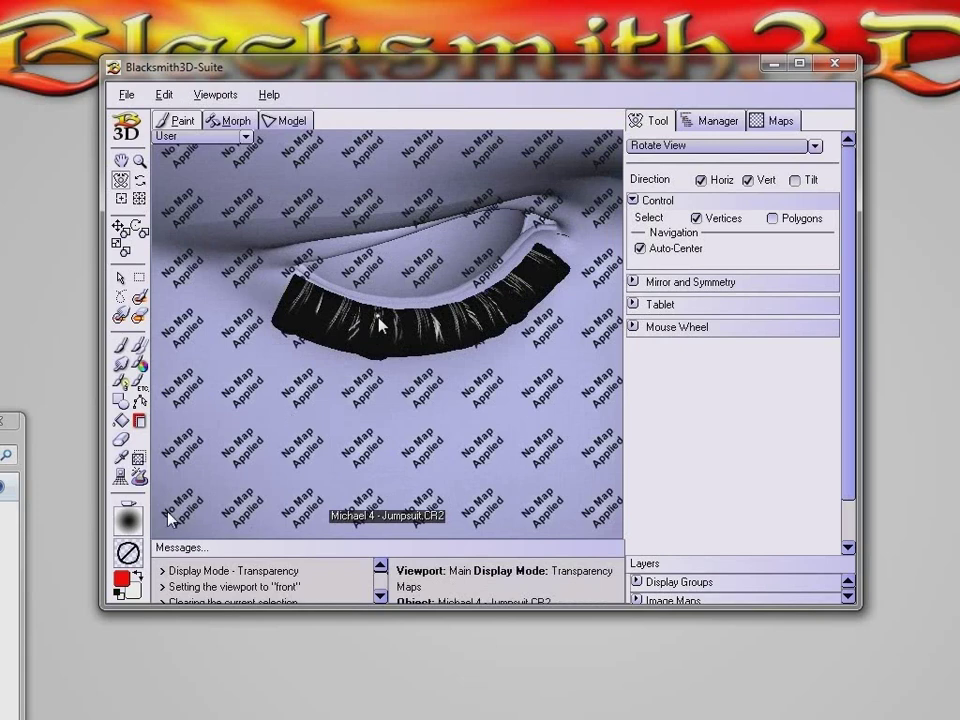
Step: Display the Bump Maps in the viewport and examine the bump detail on the figure's face
click(211, 95)
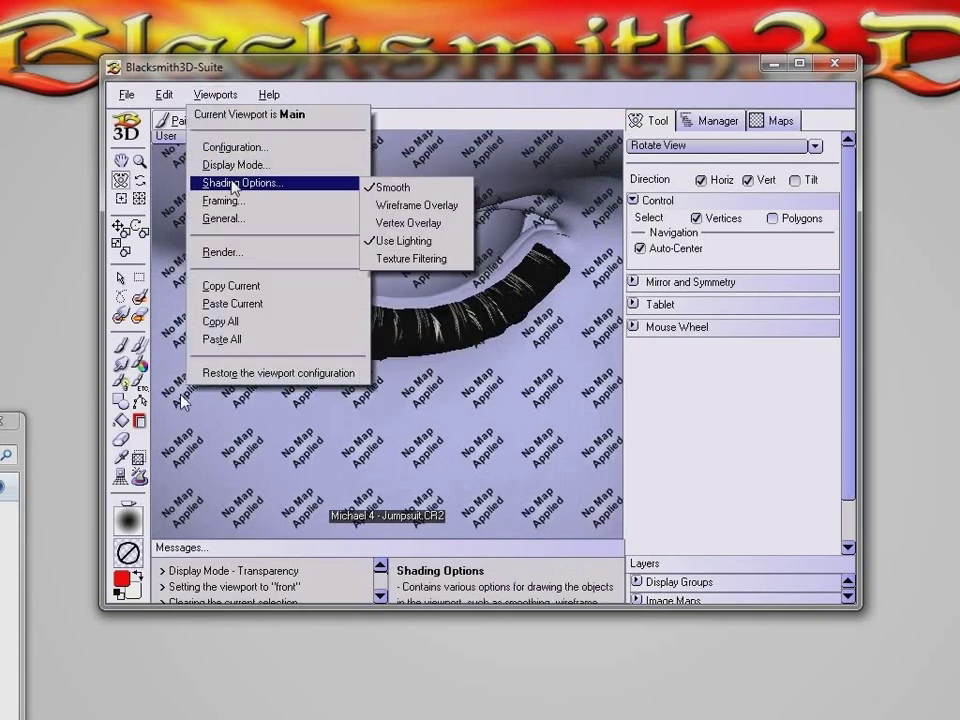
mouse_move(246, 168)
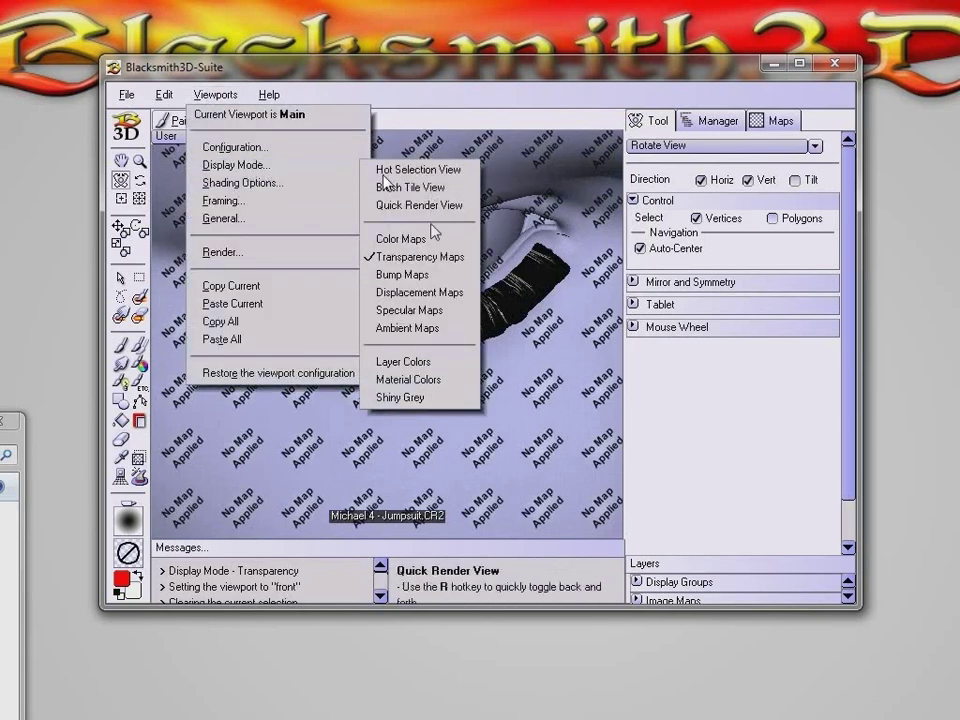
click(430, 275)
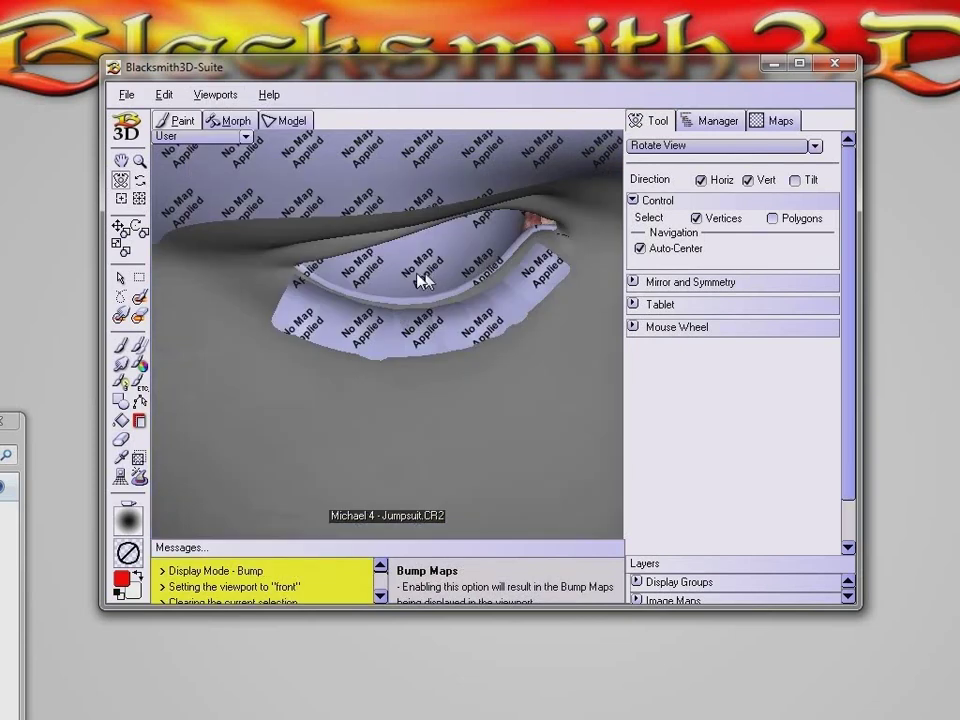
click(121, 198)
click(139, 160)
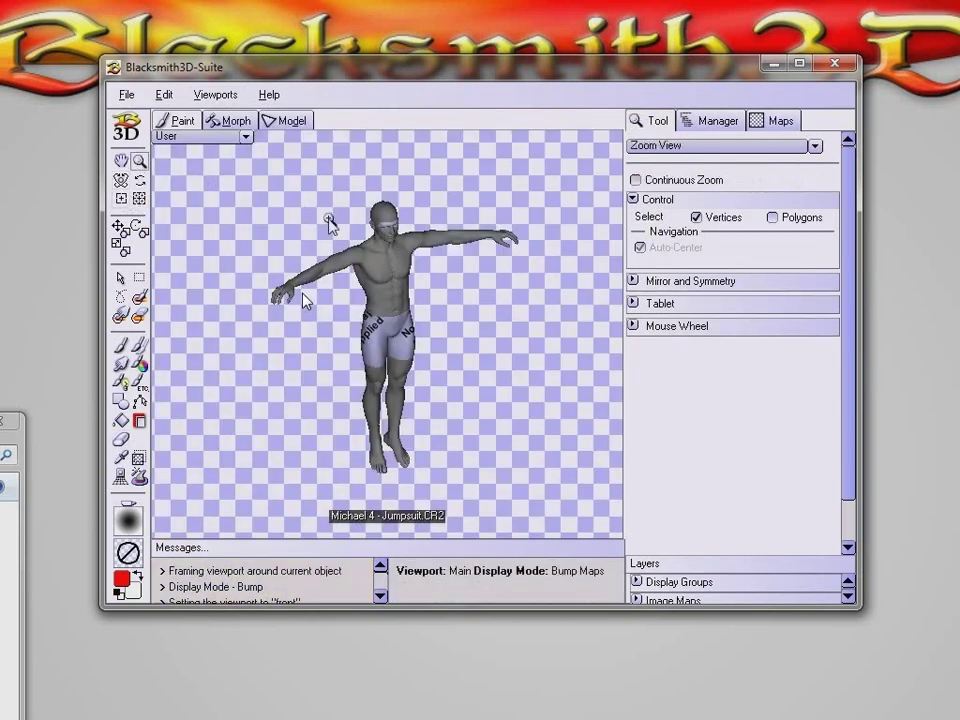
click(380, 242)
click(450, 302)
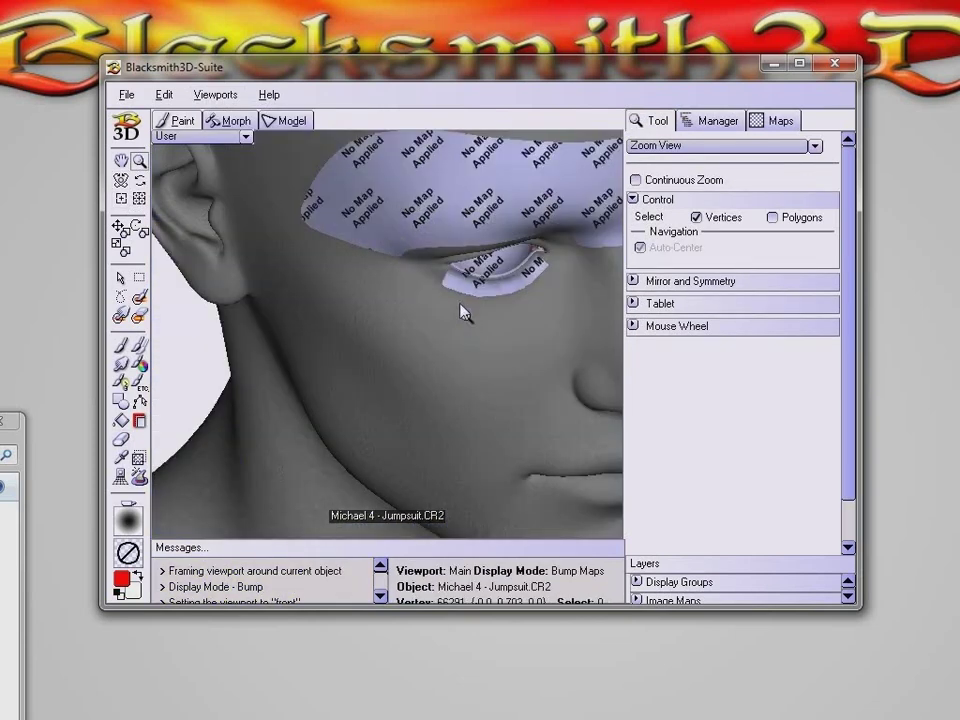
click(300, 339)
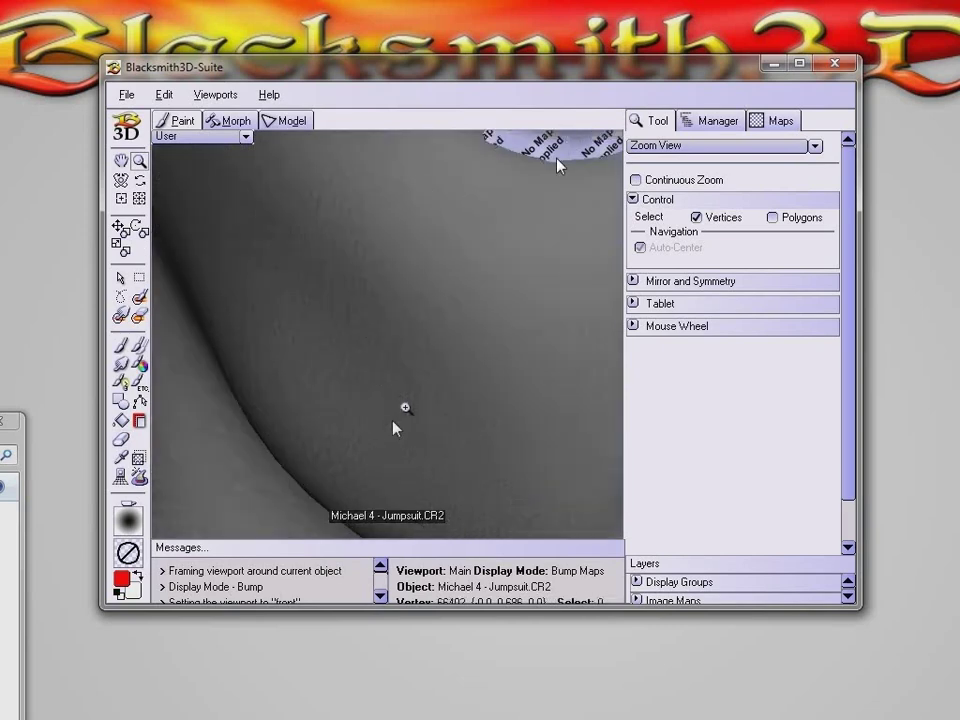
right_click(441, 282)
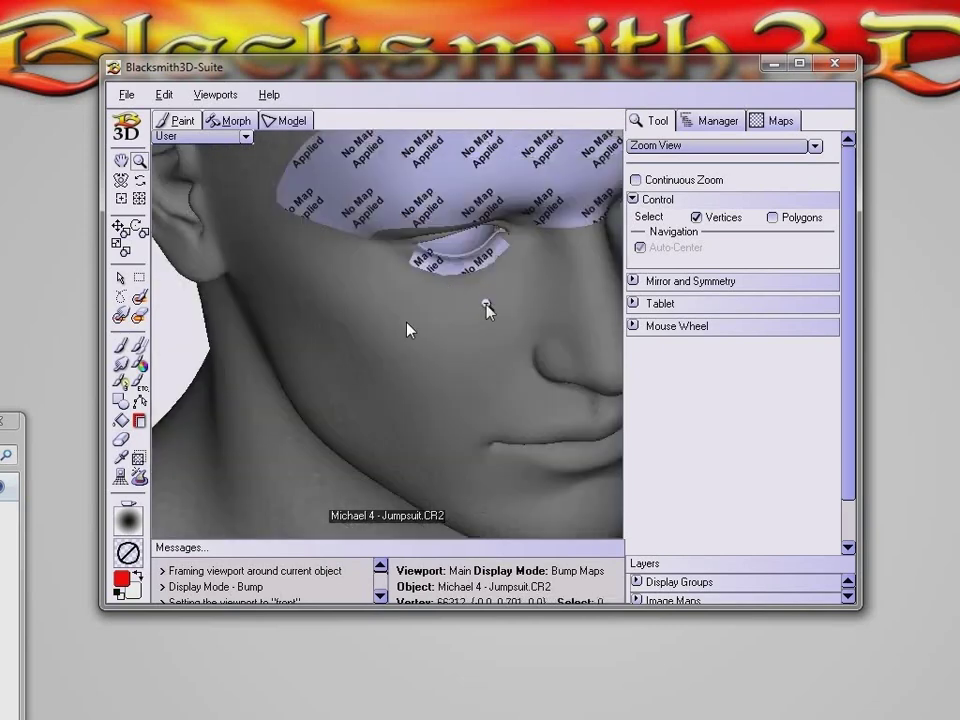
right_click(482, 304)
Step: Switch the viewport's display mode back to Color Maps and view the head from an angle
key(f)
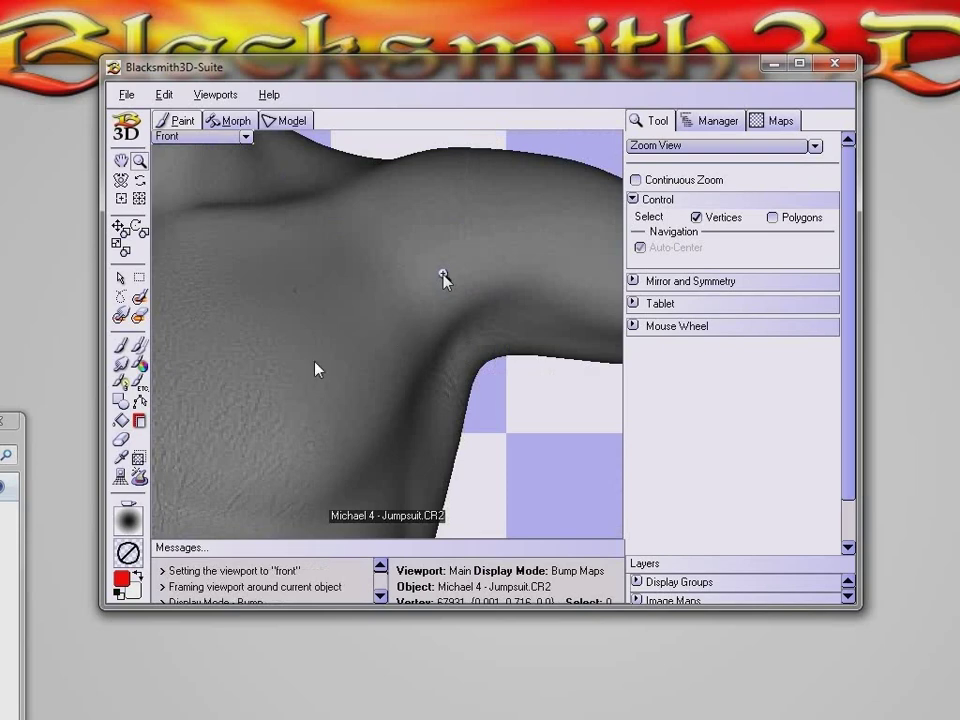
key(space)
click(120, 167)
drag(229, 223, 506, 668)
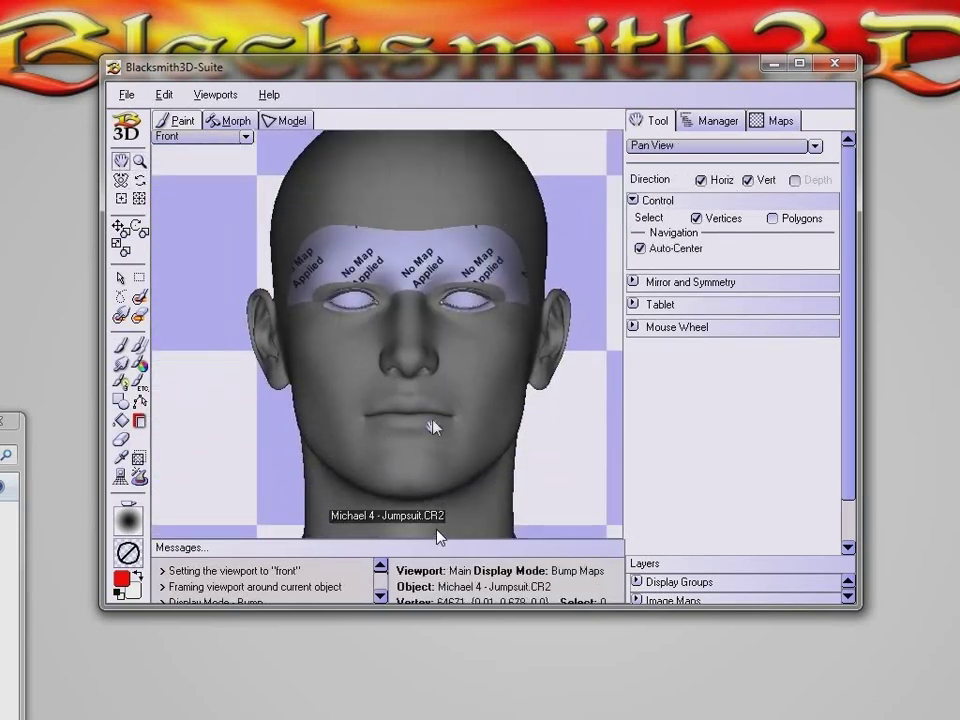
click(206, 95)
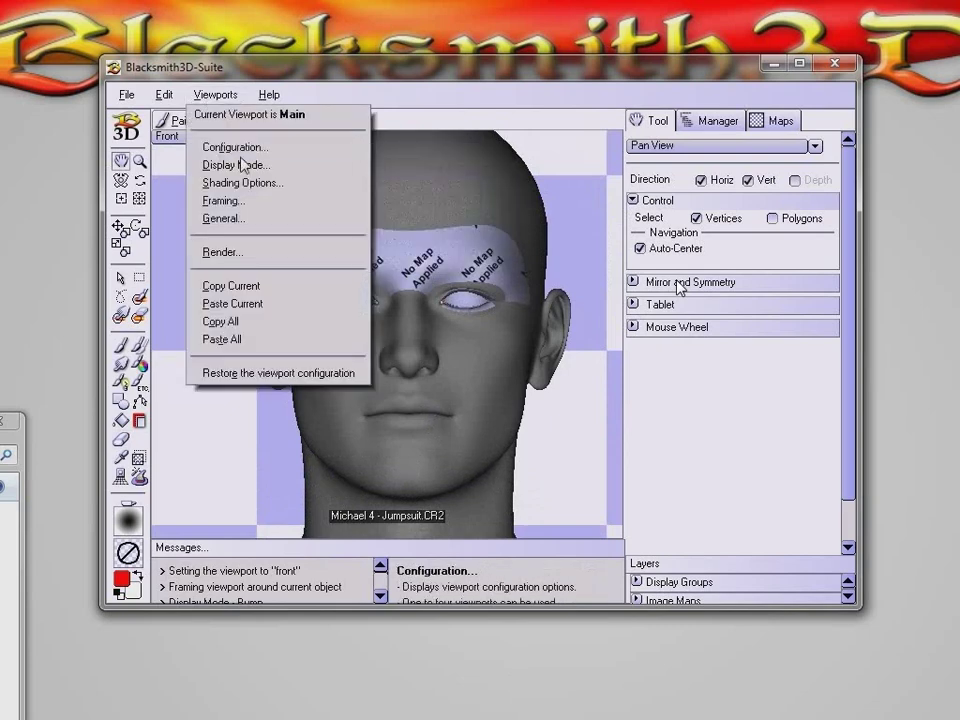
mouse_move(244, 166)
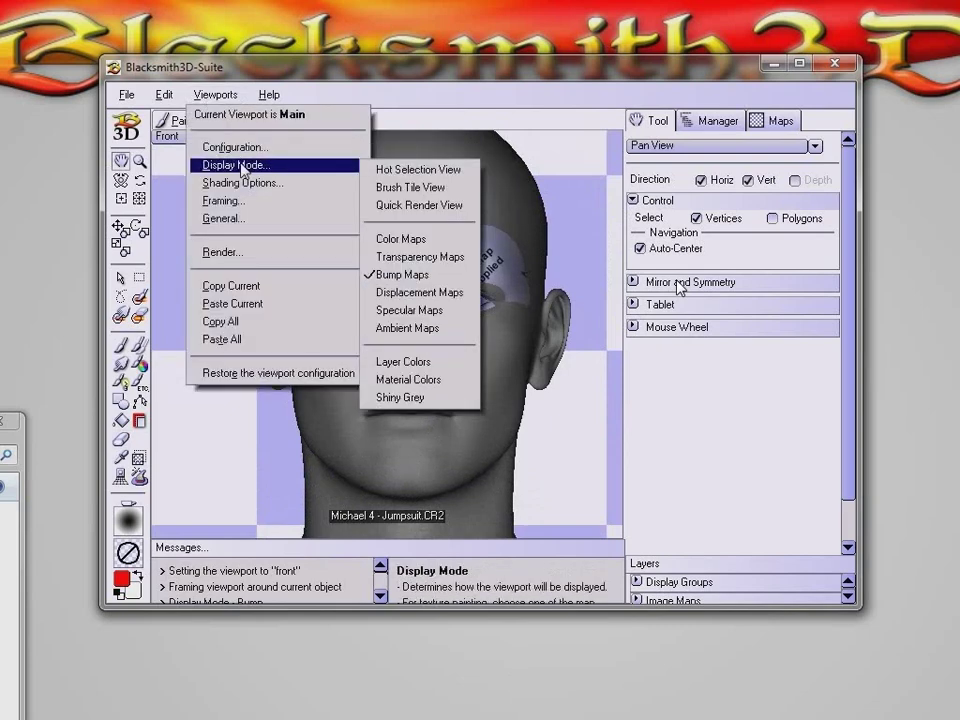
click(420, 239)
click(121, 180)
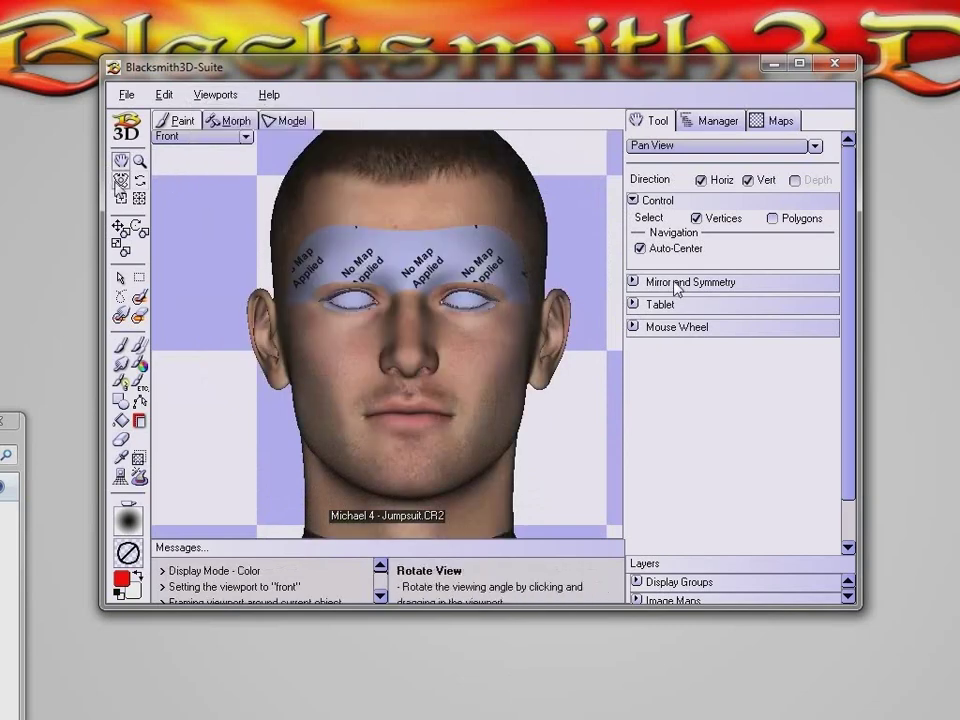
drag(378, 322, 439, 343)
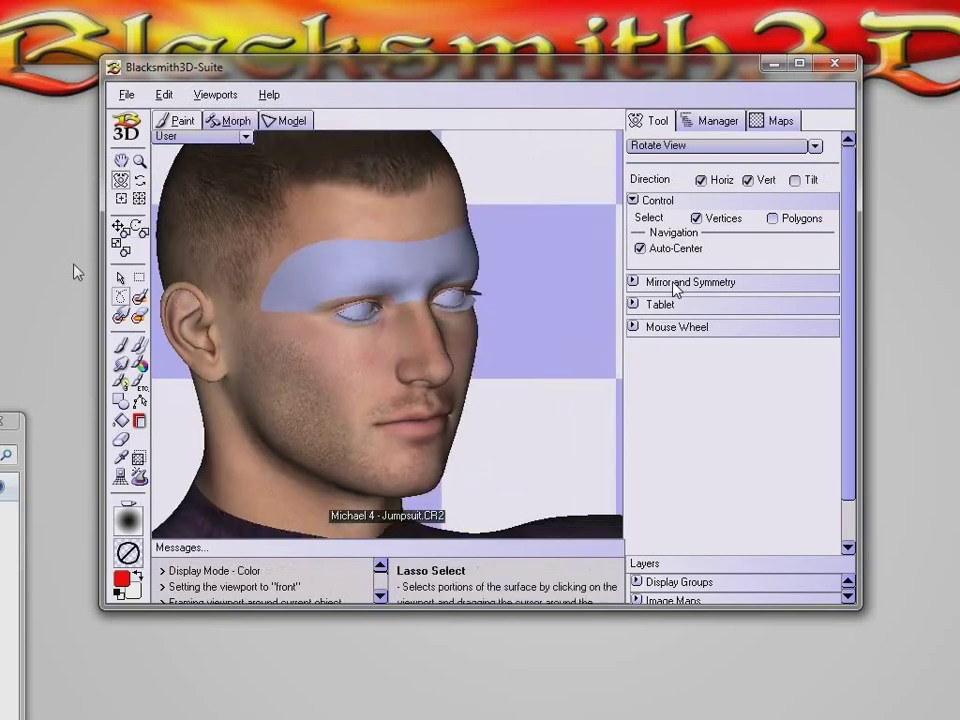
Step: Set the Picker type to Element and pick the separate eyebrow piece on the figure's forehead
click(121, 279)
click(745, 180)
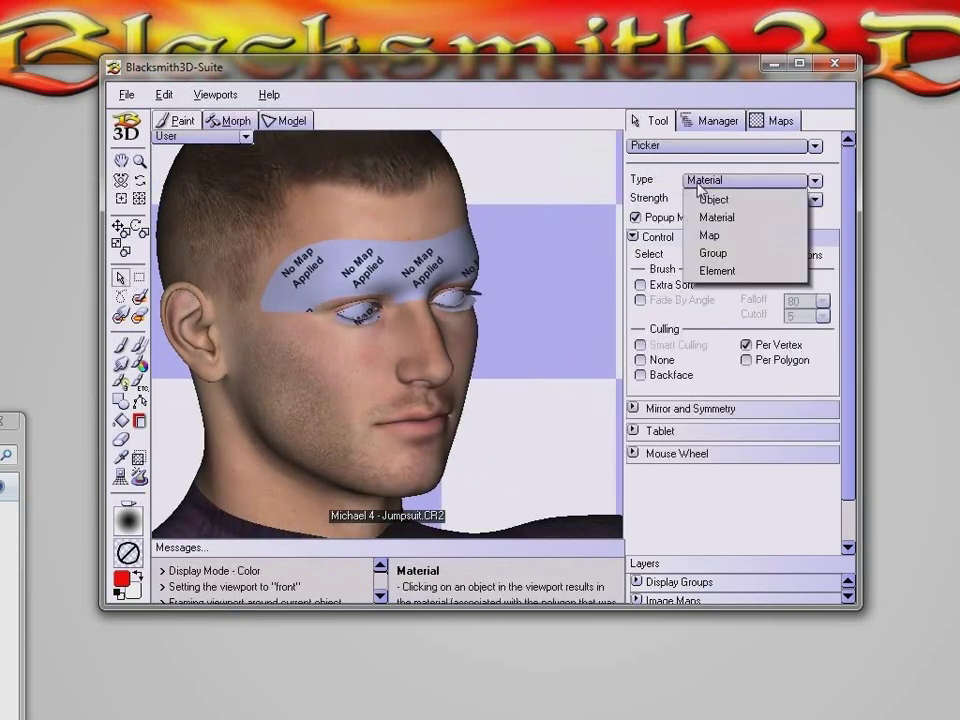
click(717, 271)
click(397, 263)
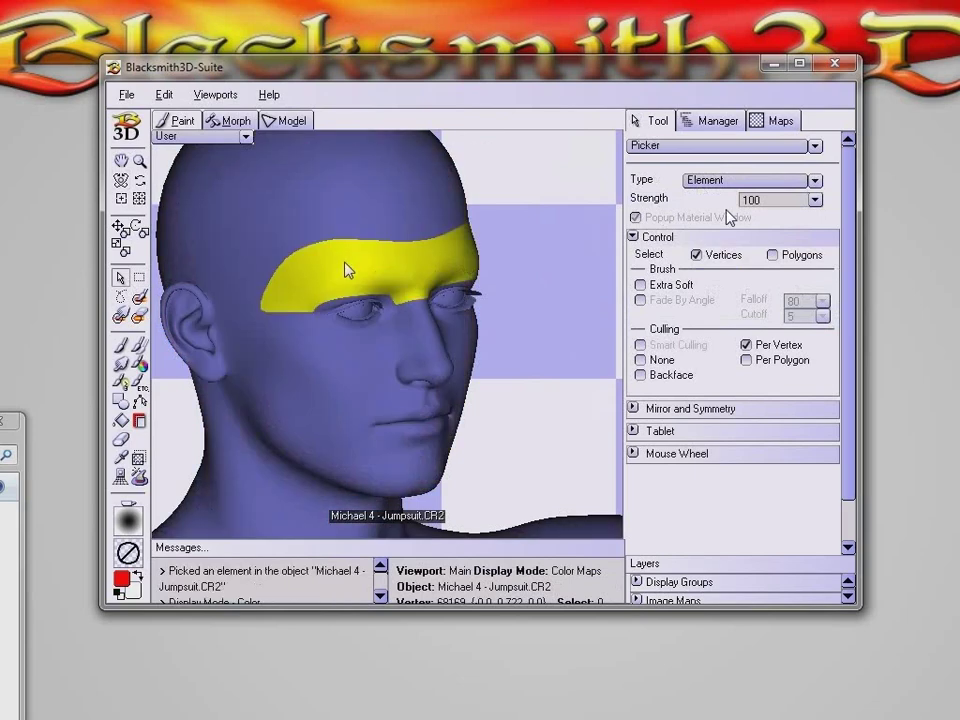
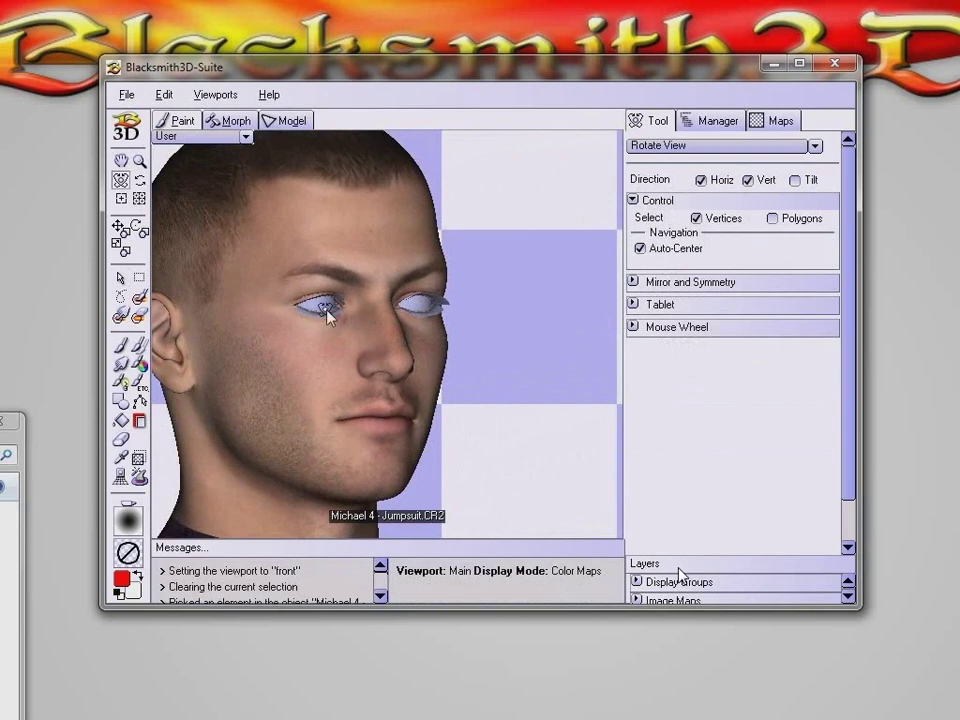
Step: Set the Picker type to Material, pick the 7_EyeSurface material to view its map channels, and close its attributes window
click(140, 162)
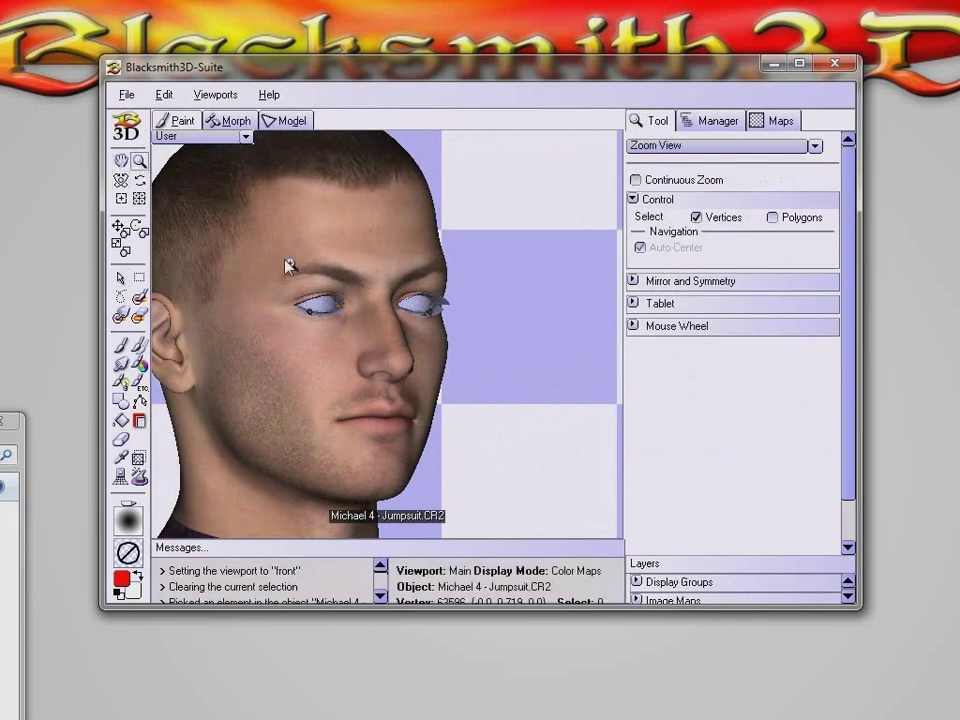
drag(375, 353, 381, 363)
click(121, 278)
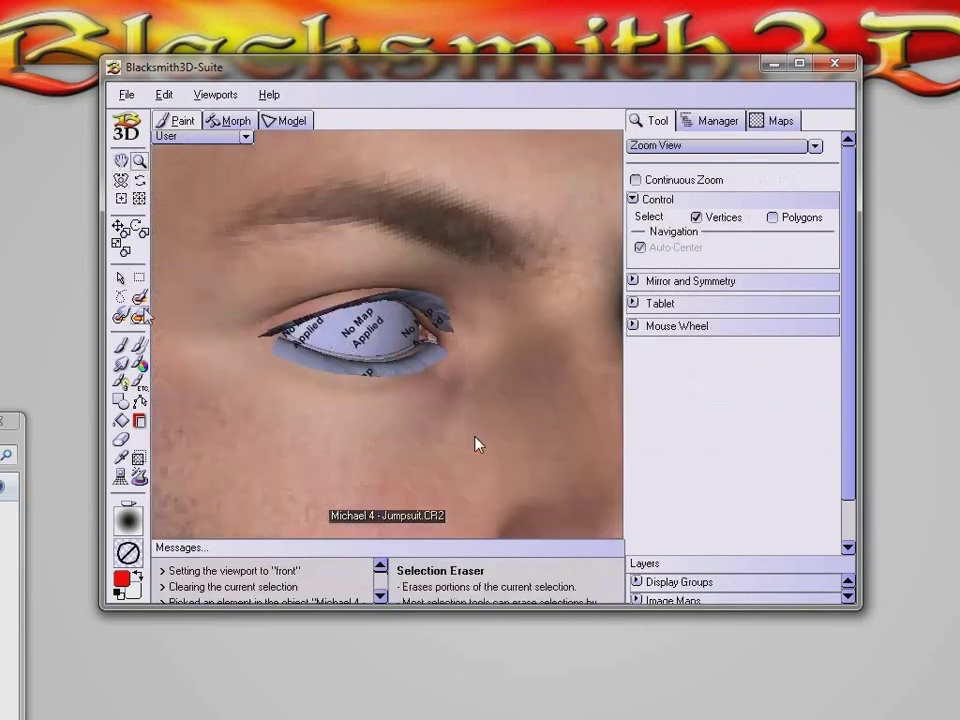
click(363, 337)
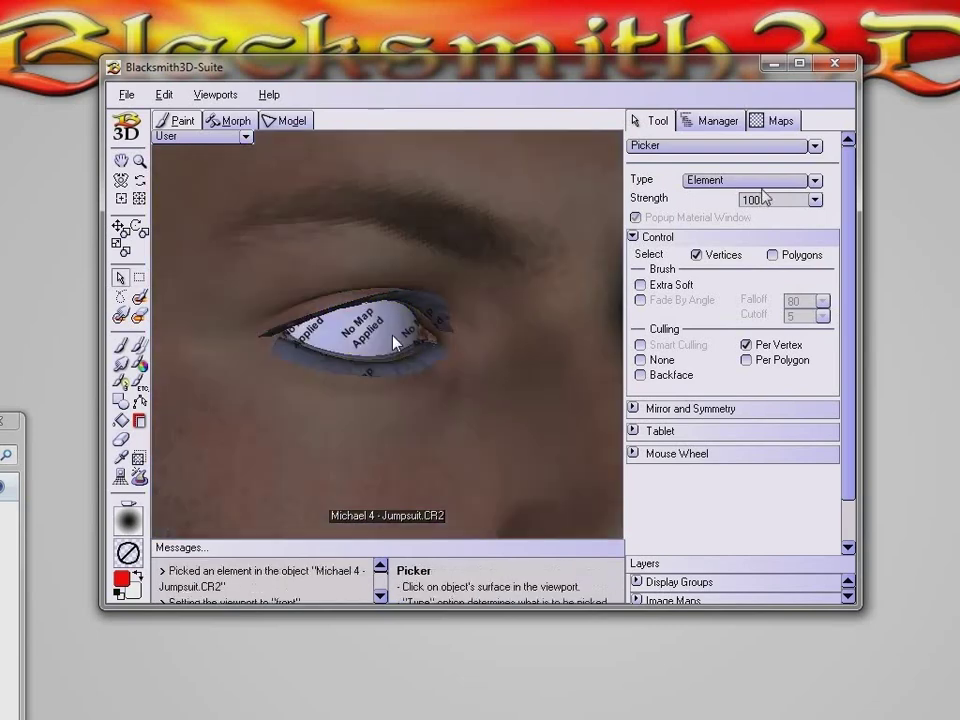
click(745, 182)
click(716, 217)
click(405, 335)
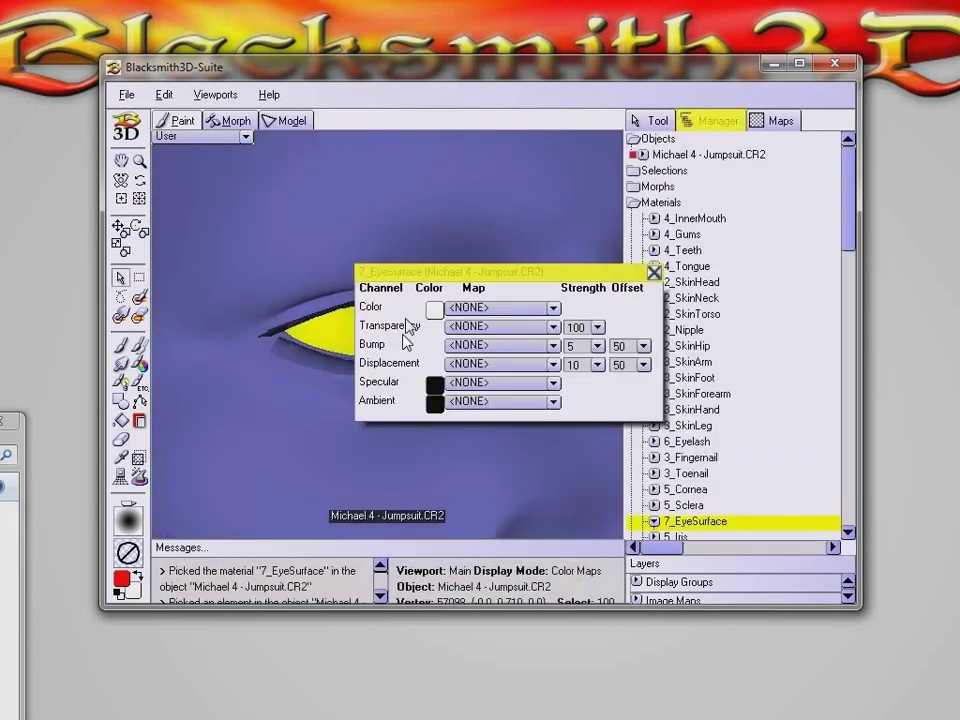
drag(386, 276, 298, 226)
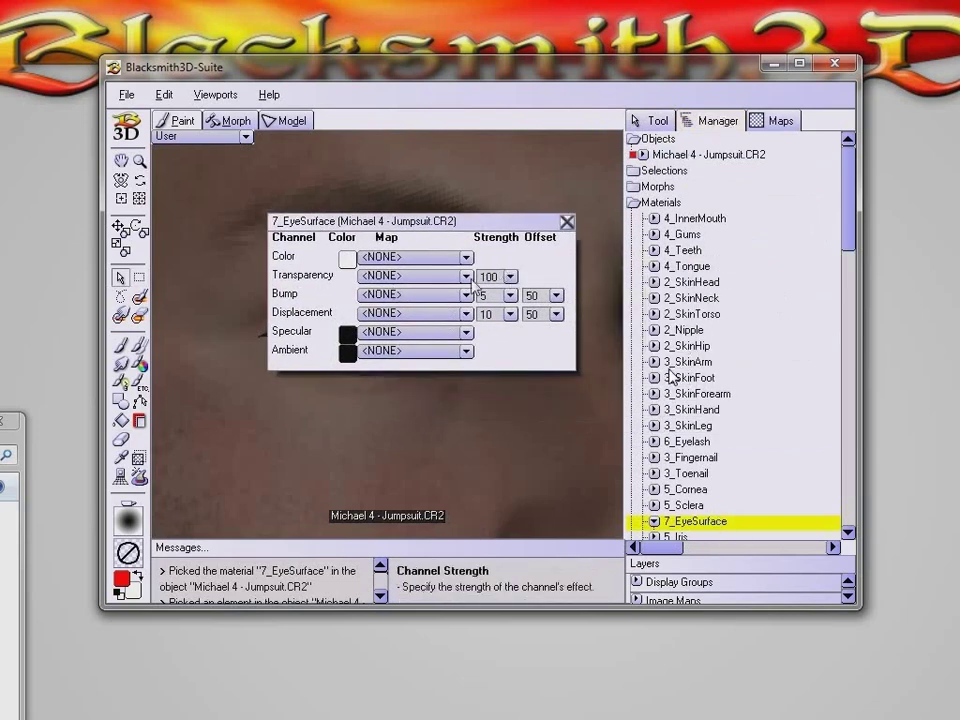
click(567, 223)
Step: Pick the eye surface material again, close its attributes window and turn off Popup Material Window for the Picker
click(393, 351)
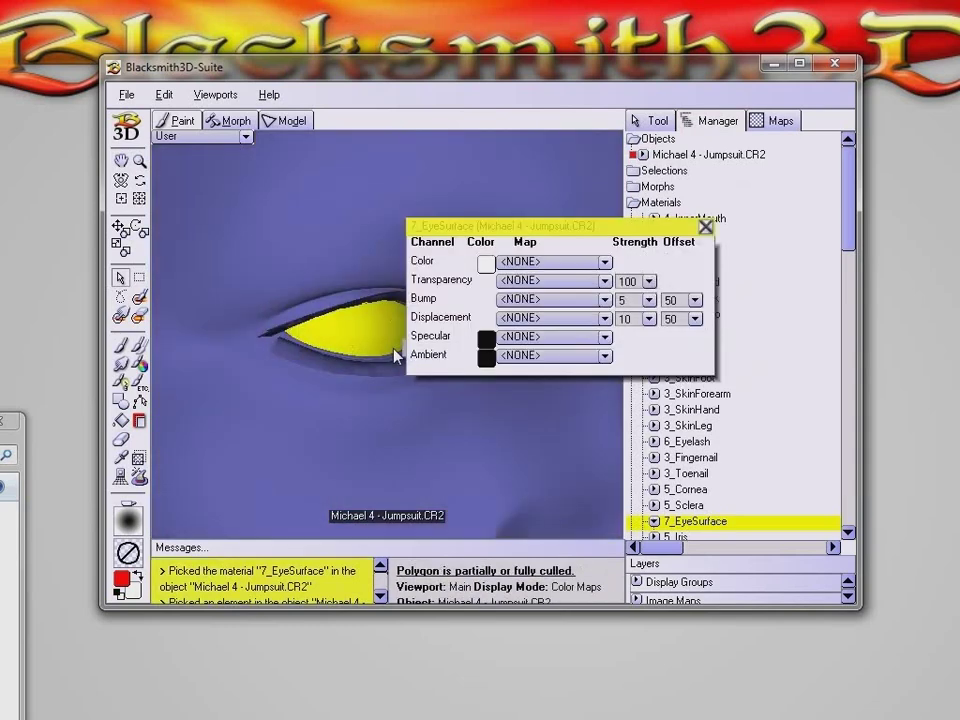
click(705, 228)
click(655, 121)
click(637, 217)
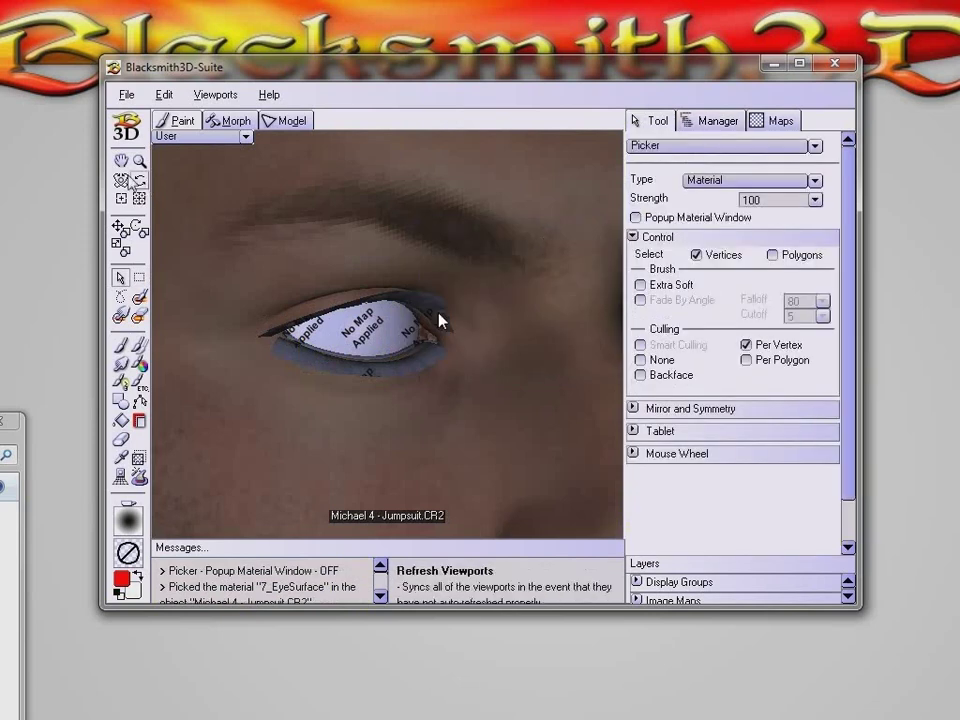
Step: Pick the eye surface material on the figure's other eye and hide the selected surface
click(121, 161)
drag(521, 300, 251, 305)
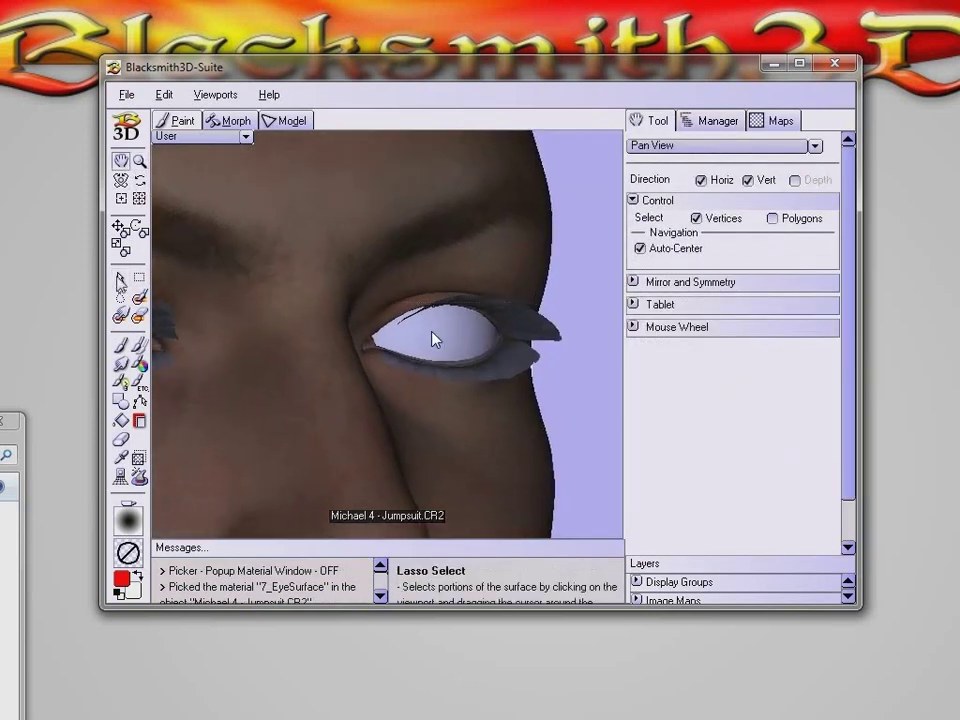
click(121, 278)
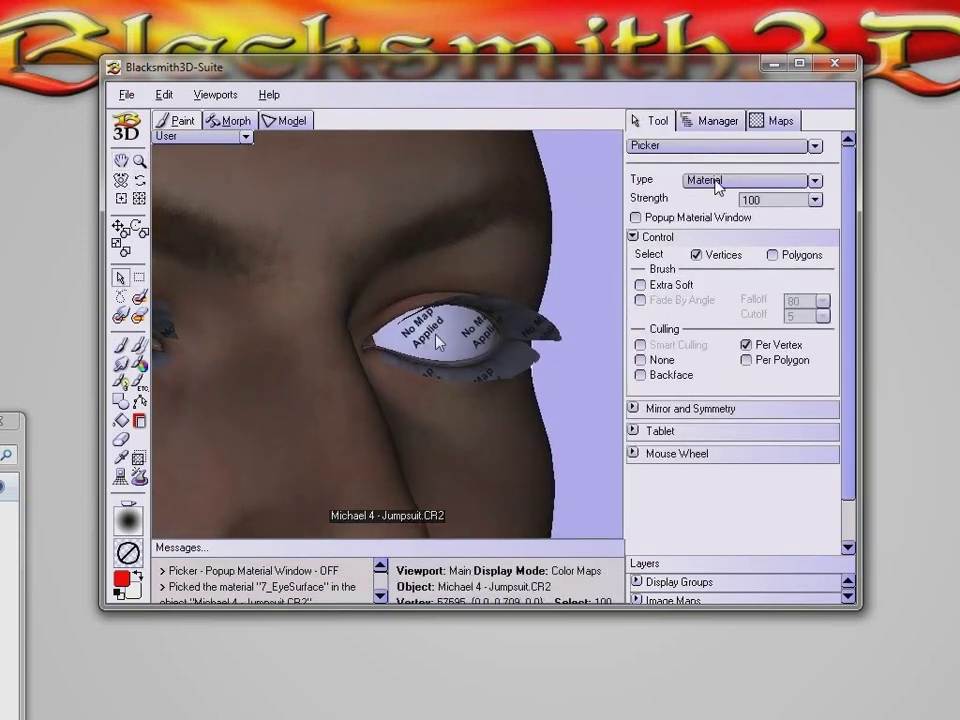
click(436, 335)
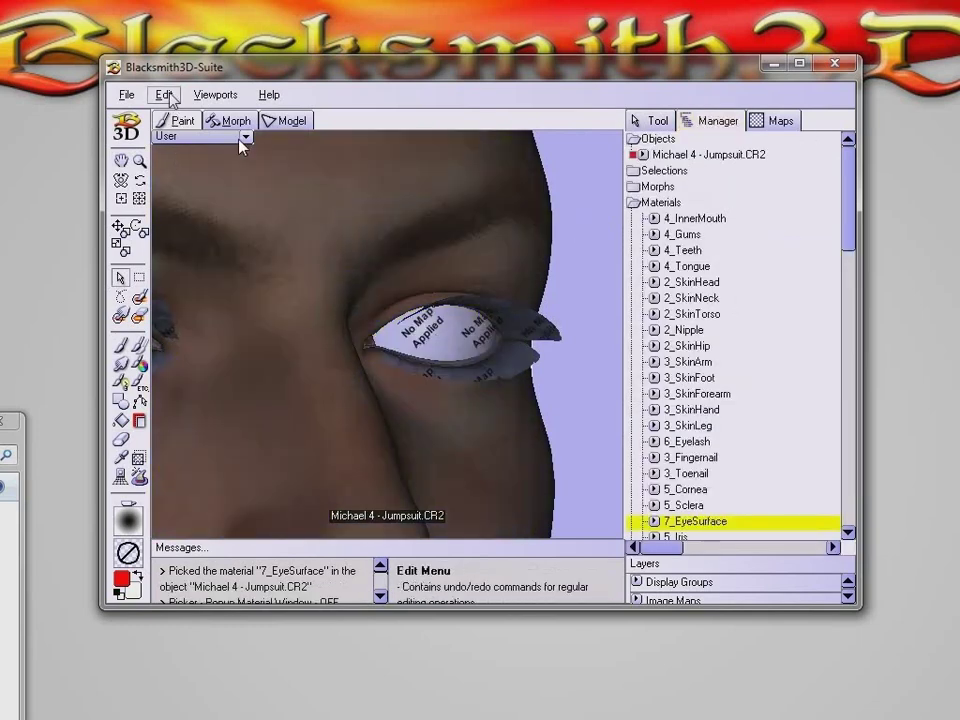
click(164, 94)
mouse_move(216, 258)
click(226, 362)
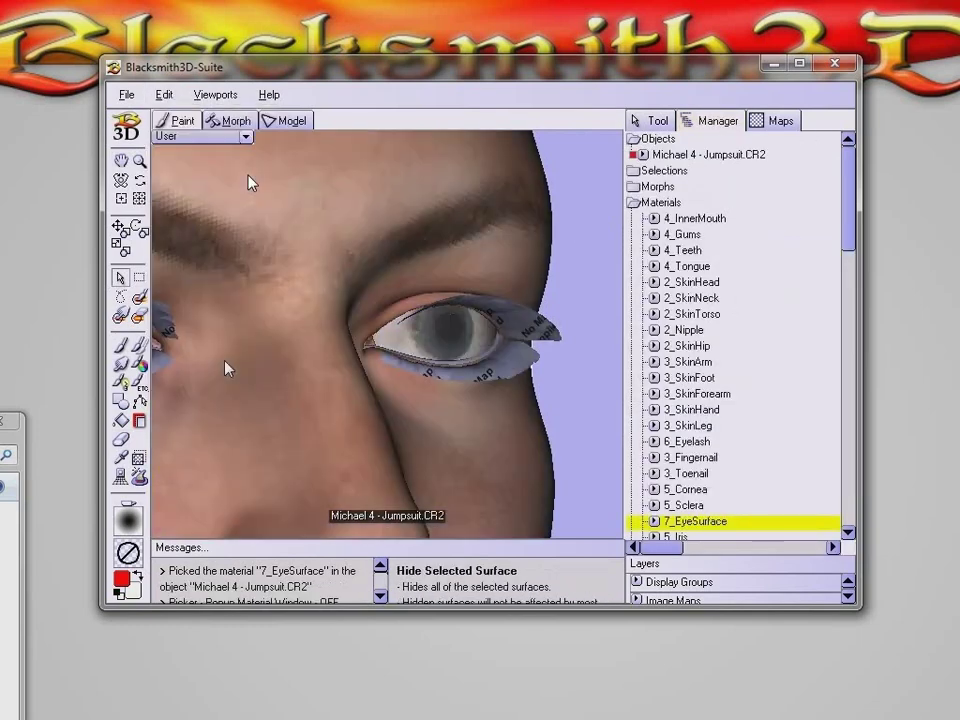
Step: Examine the figure's eyes and face from the front, the full body, and the side of the head up close
key(f)
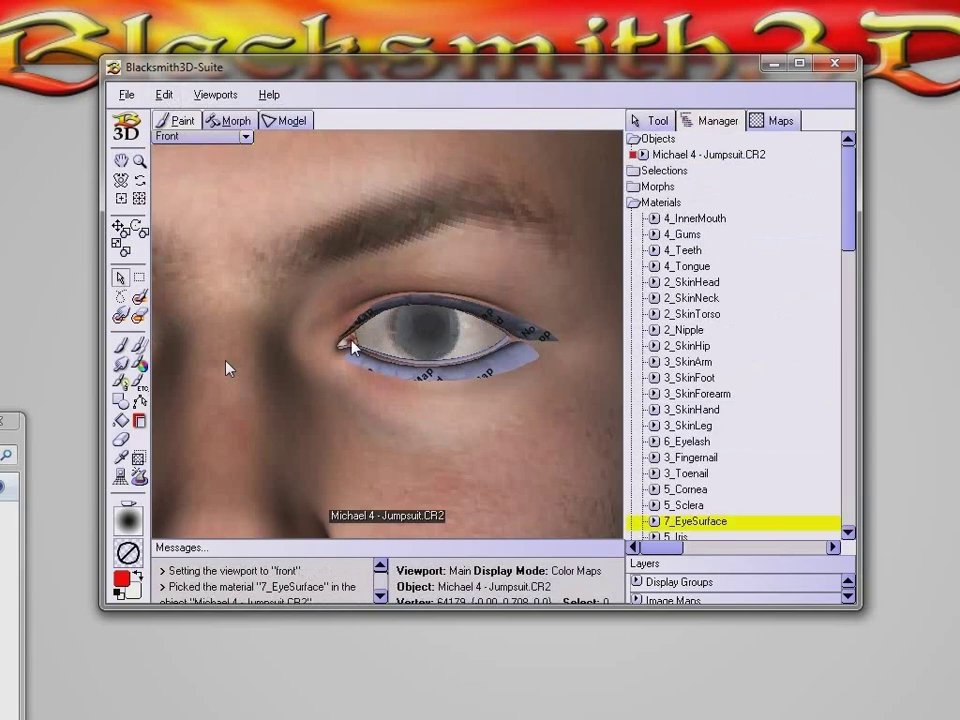
click(126, 198)
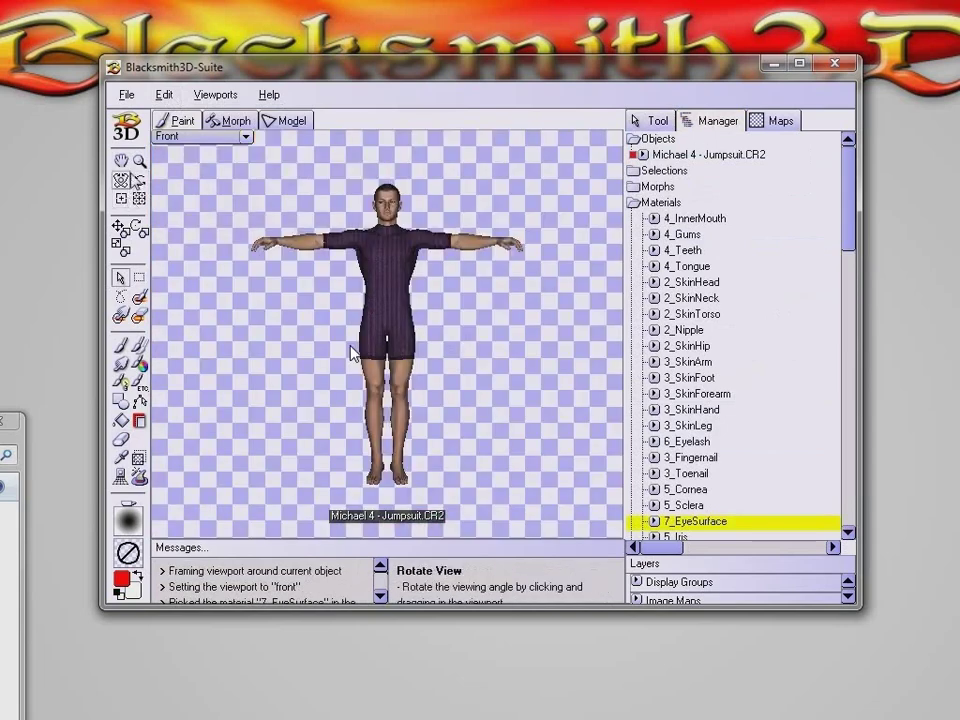
click(139, 162)
drag(345, 179, 440, 250)
drag(261, 230, 449, 362)
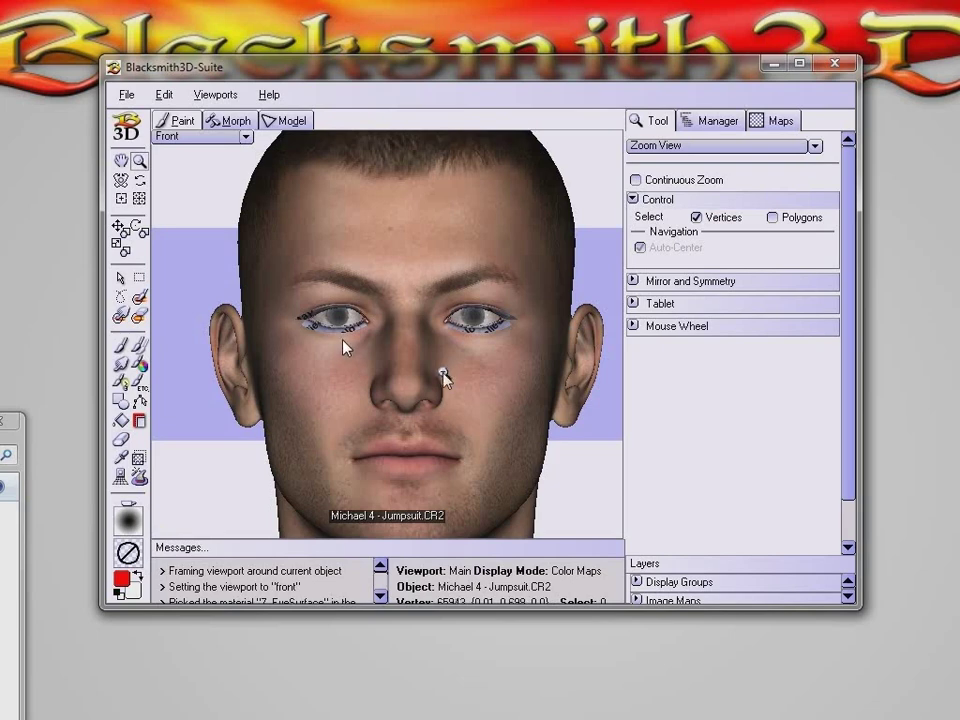
alt+click(442, 373)
scroll(444, 378, down, 2)
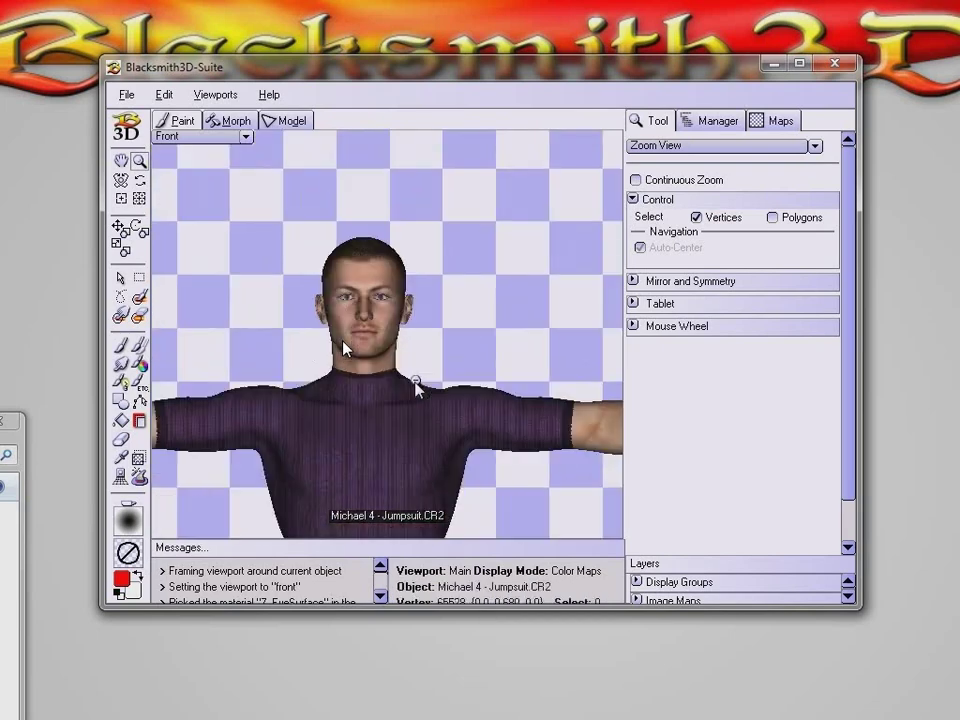
click(122, 199)
click(121, 180)
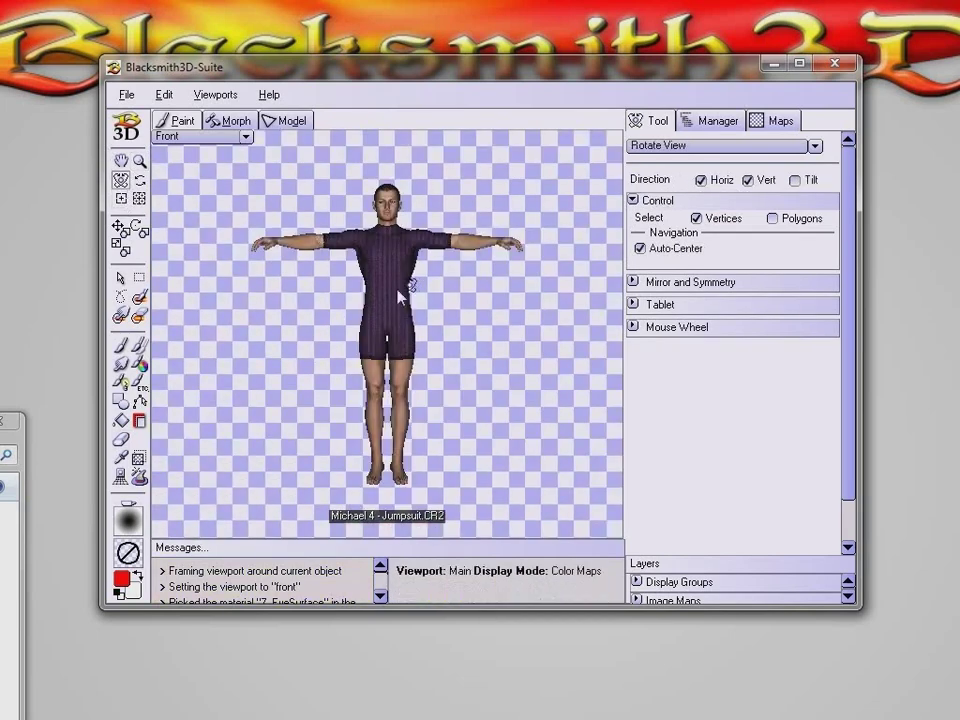
drag(379, 296, 499, 343)
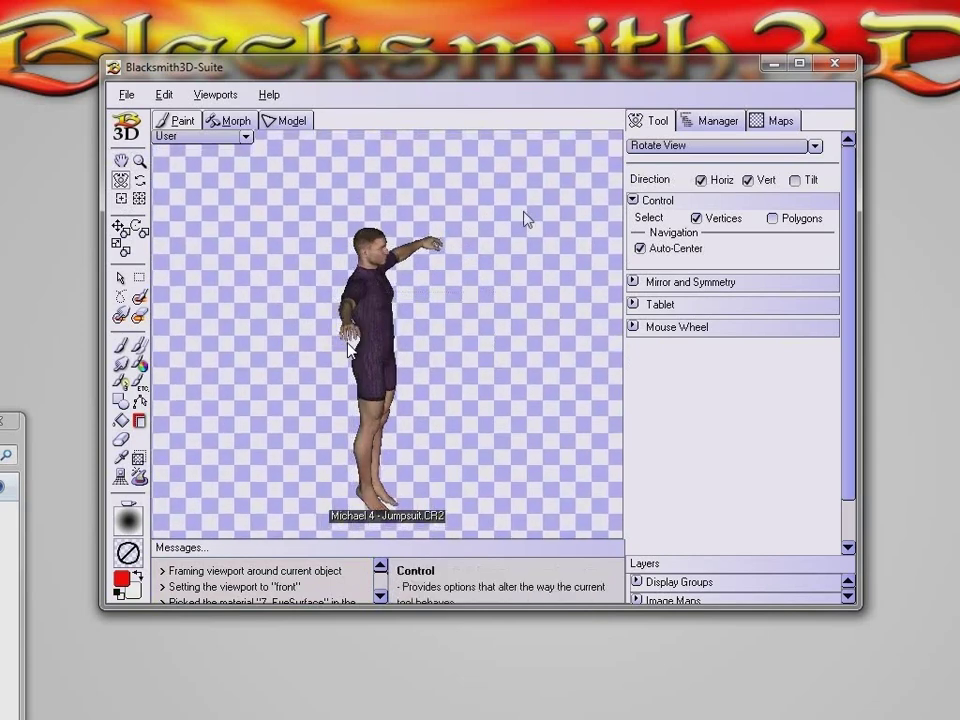
click(140, 161)
drag(346, 209, 429, 312)
drag(252, 199, 398, 363)
Step: Rename the M4Smpl_face.jpg texture map as NewFace.jpg
click(775, 121)
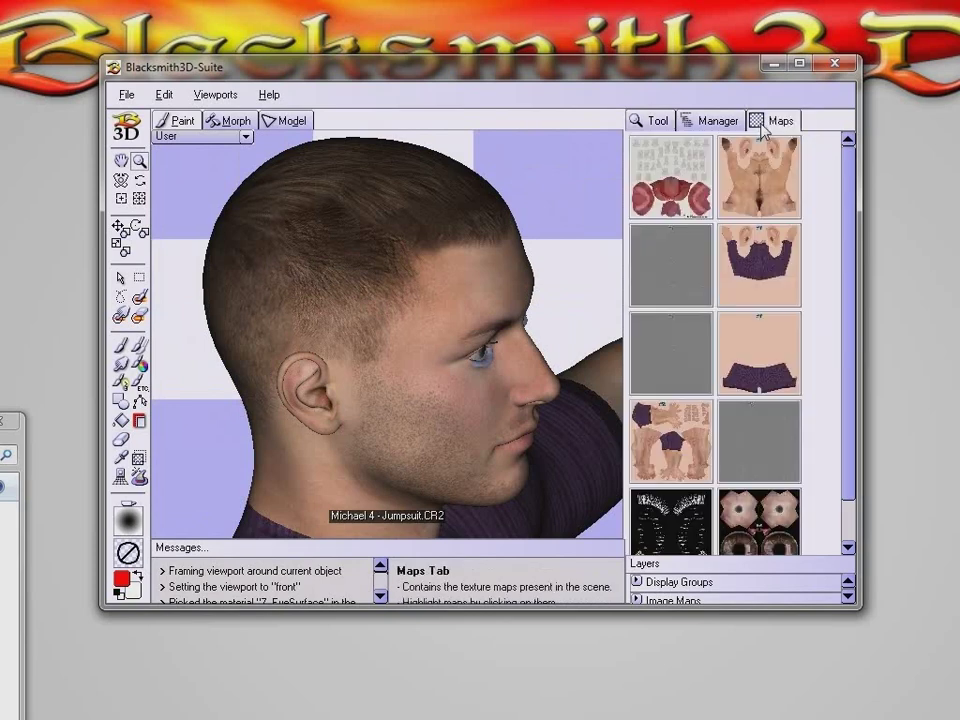
drag(849, 193, 849, 500)
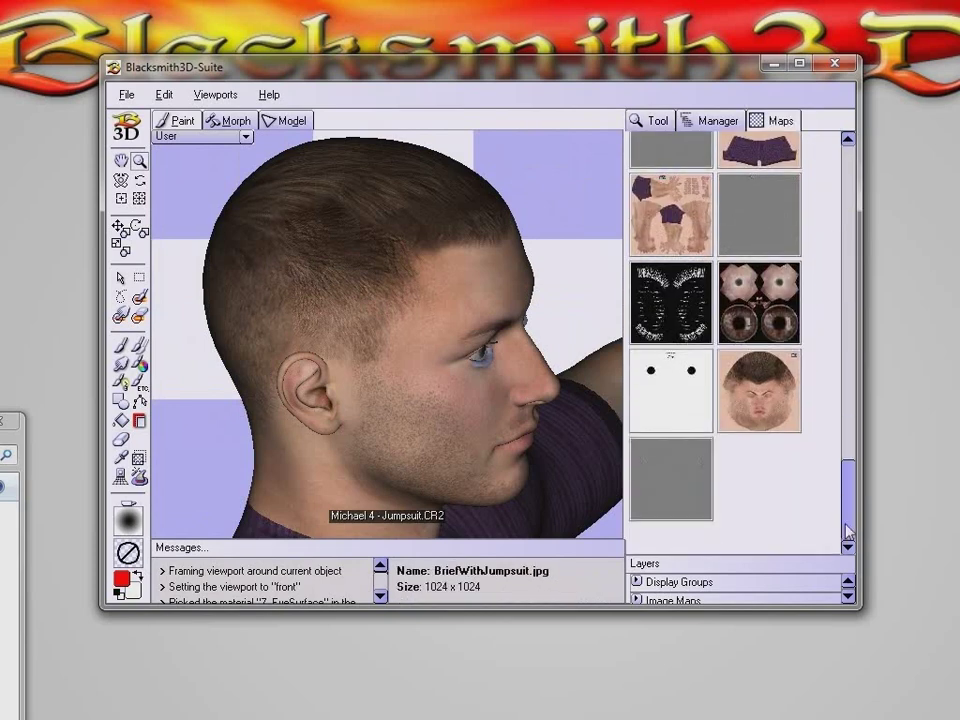
right_click(783, 388)
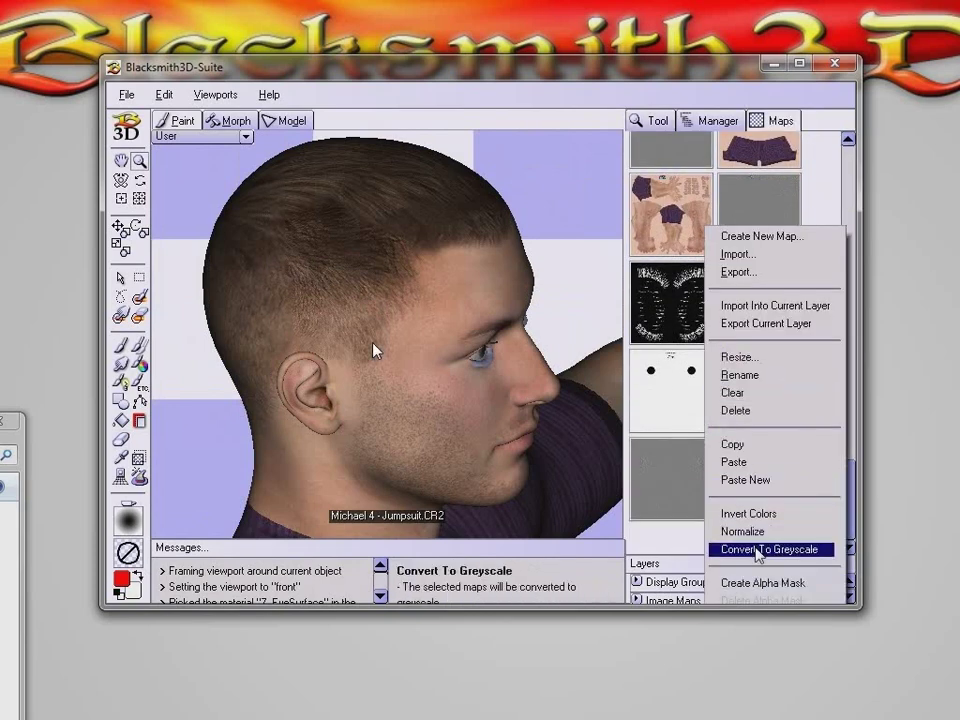
click(750, 377)
click(491, 322)
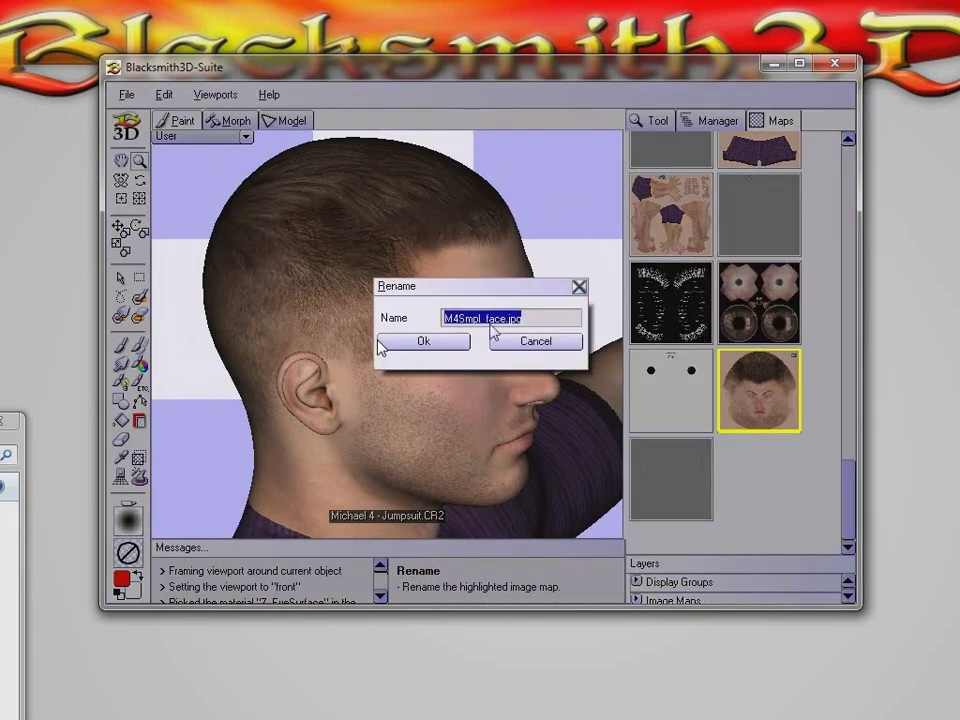
click(505, 318)
drag(508, 319, 333, 322)
click(492, 318)
drag(449, 318, 510, 325)
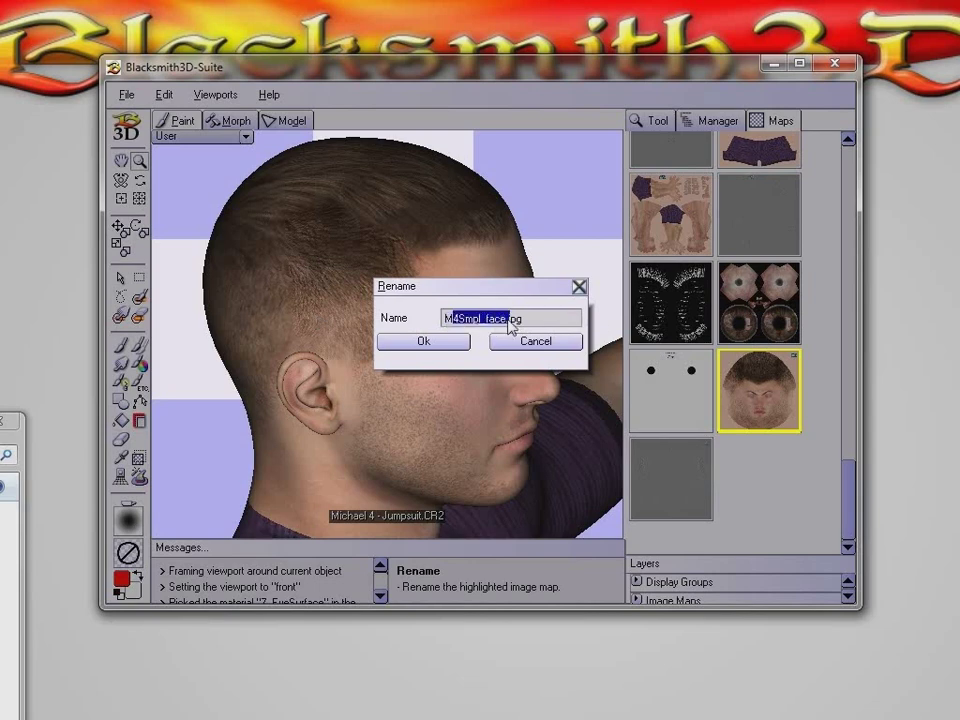
text(M)
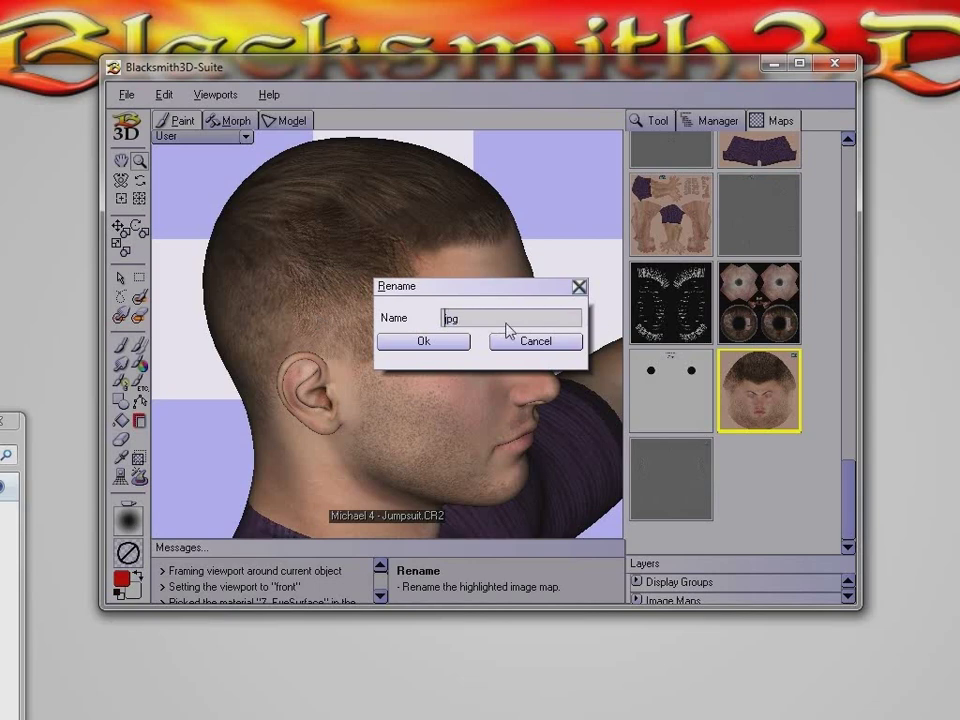
text(NewFace)
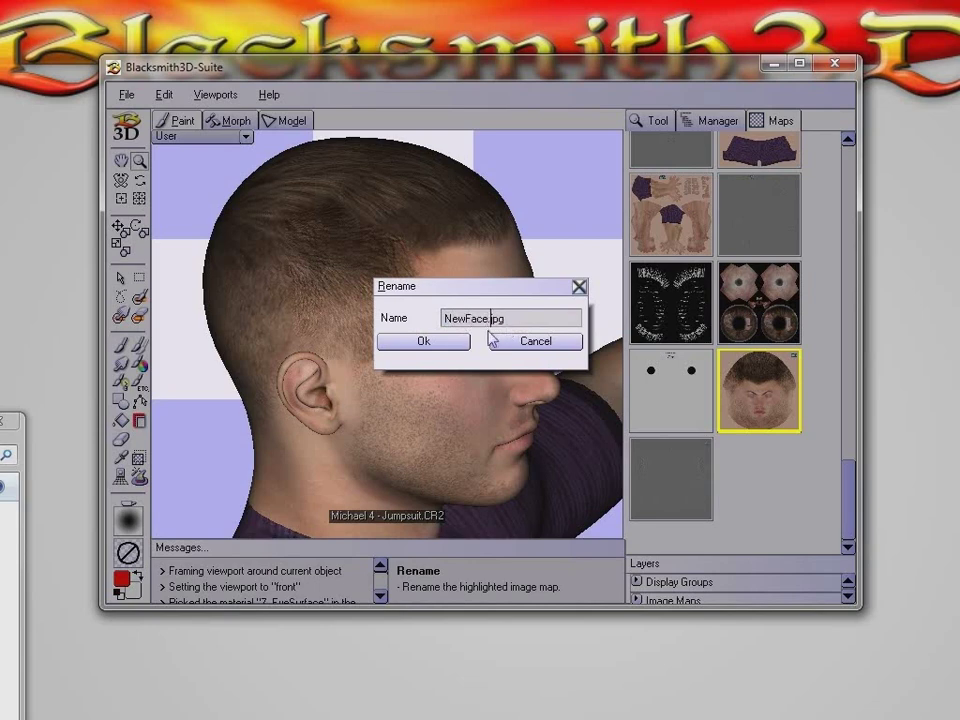
click(454, 345)
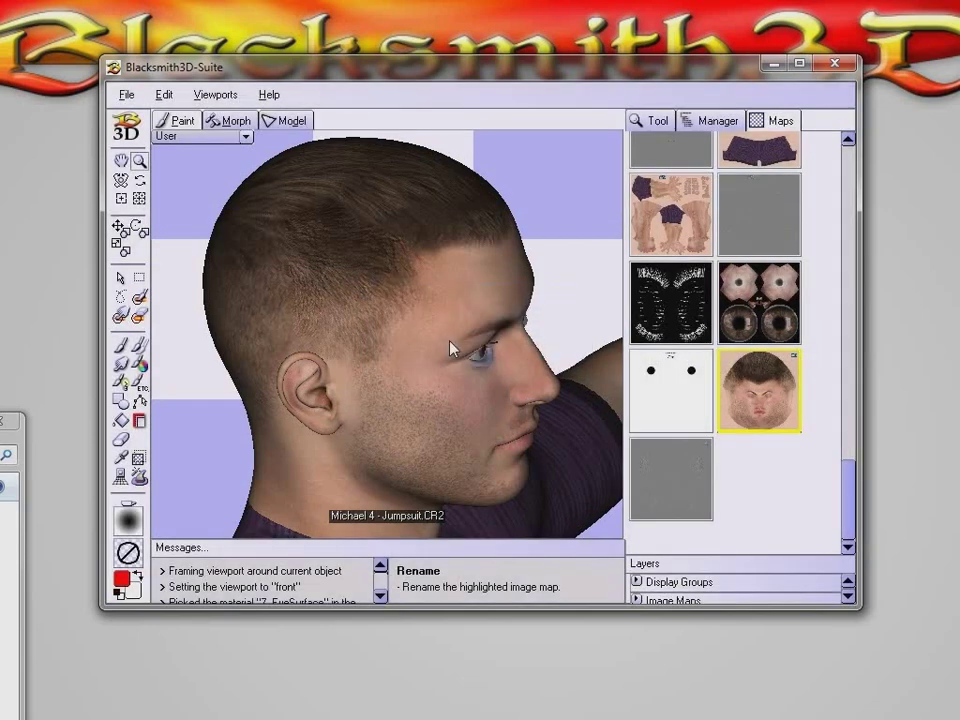
Step: Try red Paint Brush strokes across the side of the head and face, undoing each one
click(120, 345)
mouse_move(412, 322)
mouse_down()
mouse_move(392, 364)
mouse_move(472, 482)
mouse_up()
key(ctrl+z)
drag(317, 218, 321, 422)
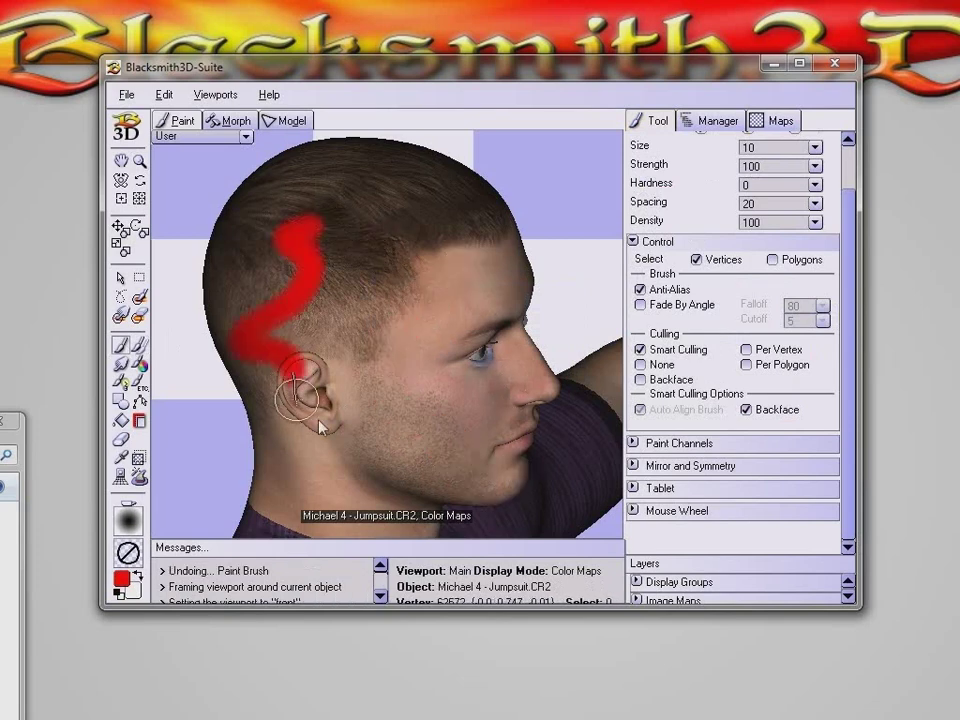
key(ctrl+z)
drag(415, 443, 381, 295)
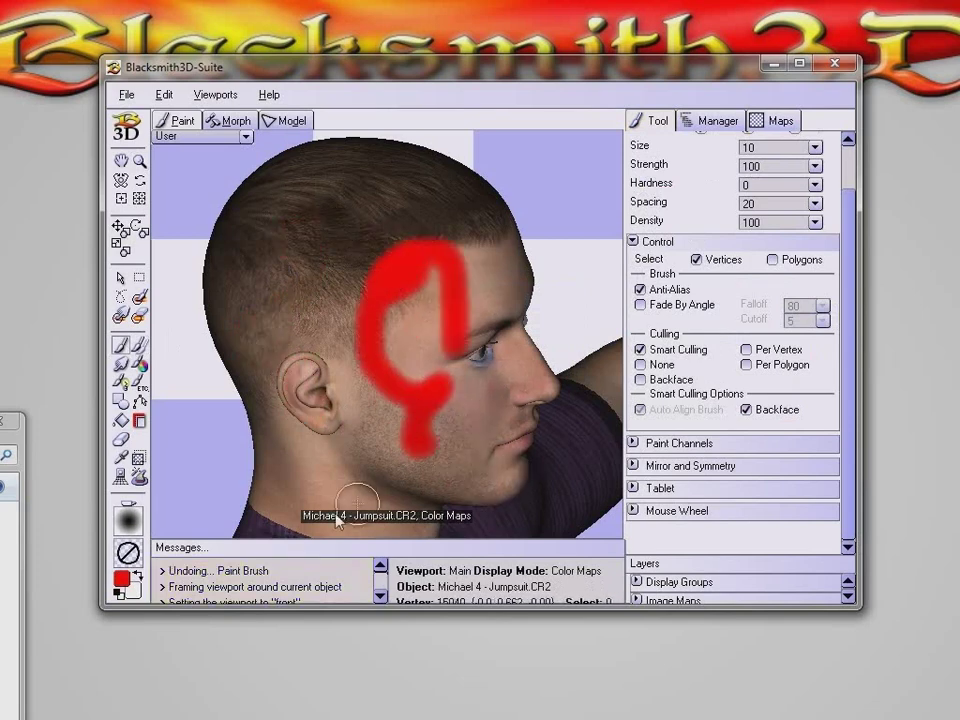
key(ctrl+z)
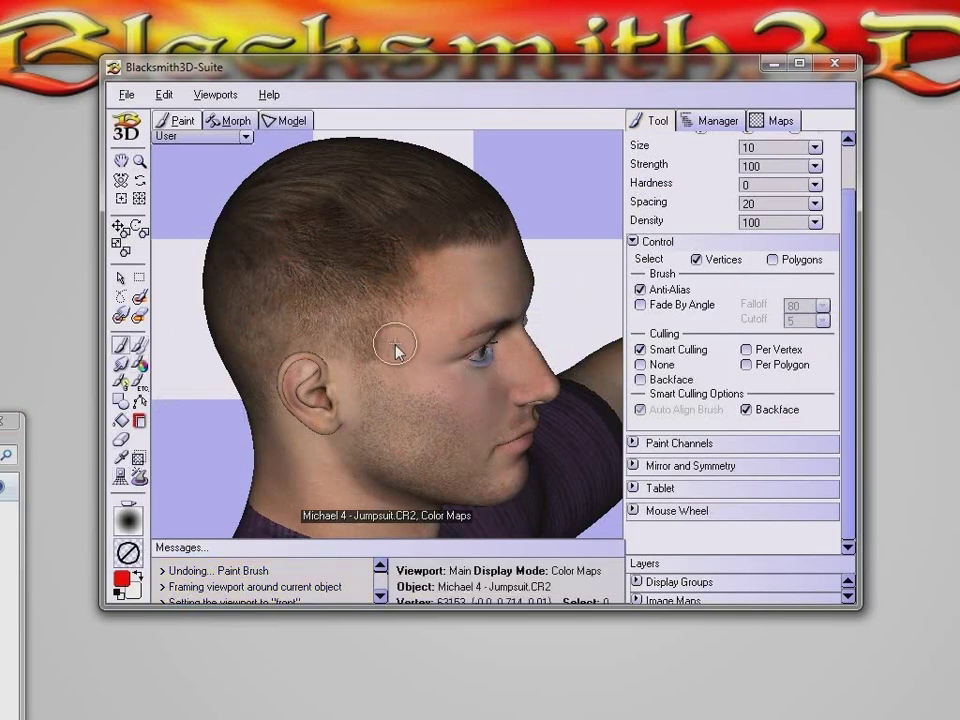
Step: Paint a red stroke from the temple down to the jaw and check it from the front and on the face texture map
mouse_move(397, 349)
mouse_down()
mouse_move(446, 458)
mouse_move(493, 490)
mouse_up()
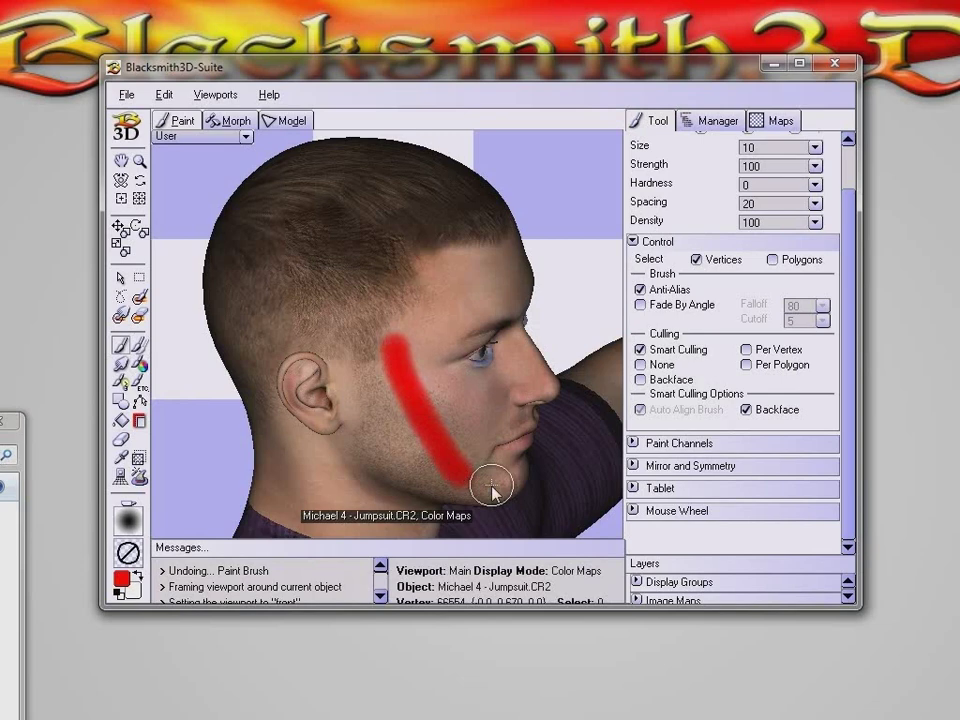
key(f)
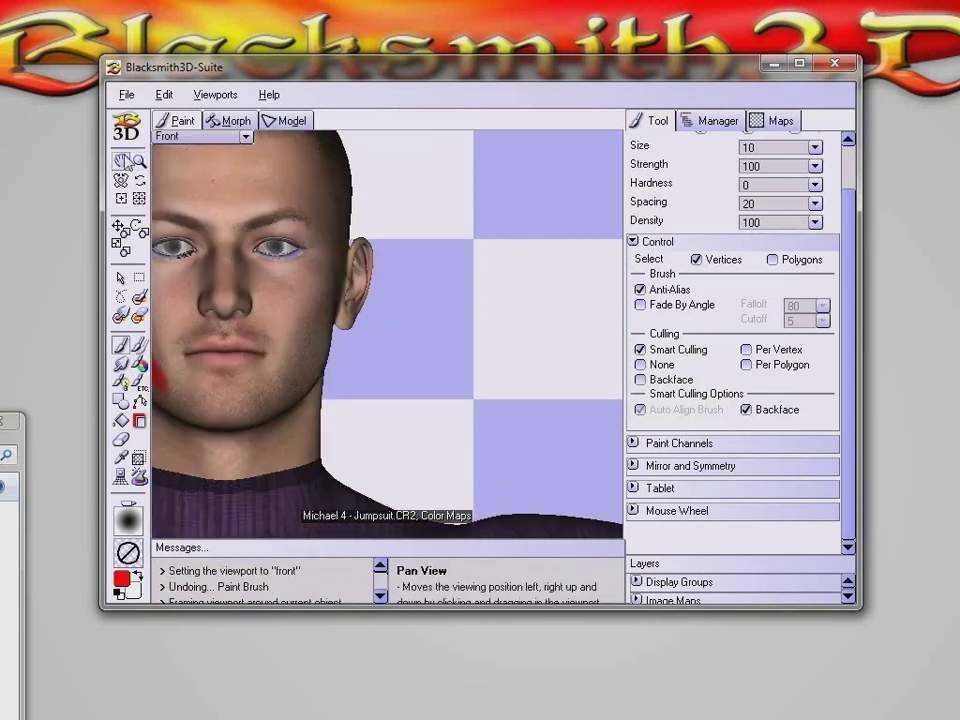
click(121, 160)
drag(223, 231, 407, 285)
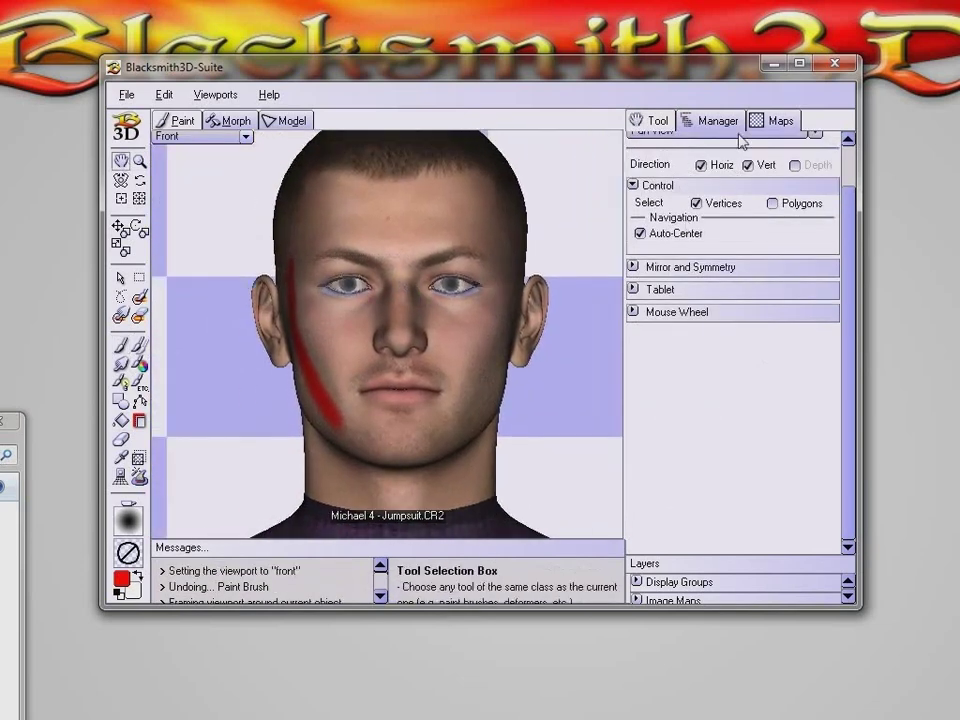
click(775, 121)
click(847, 547)
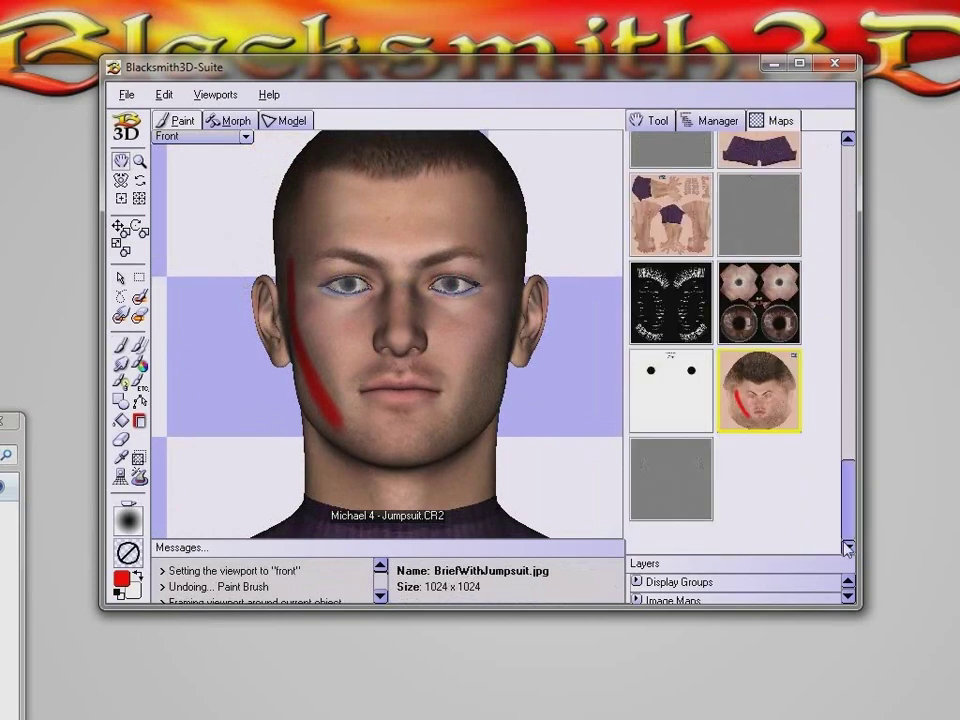
Step: Try exporting the NewFace.jpg face map in JPG format to the B3D Examples folder
right_click(765, 400)
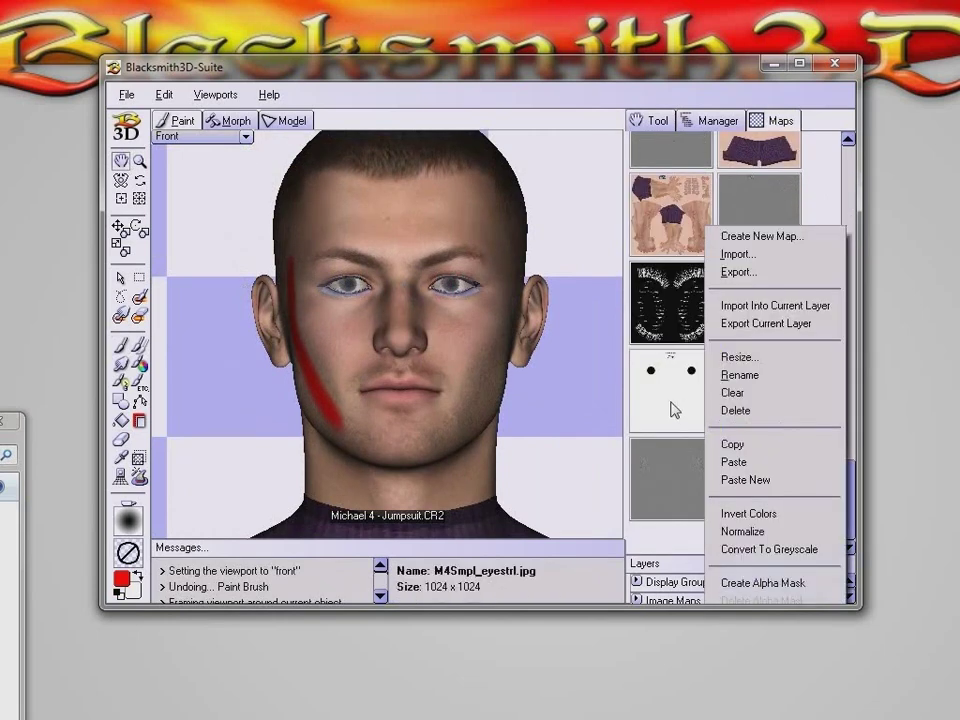
click(740, 272)
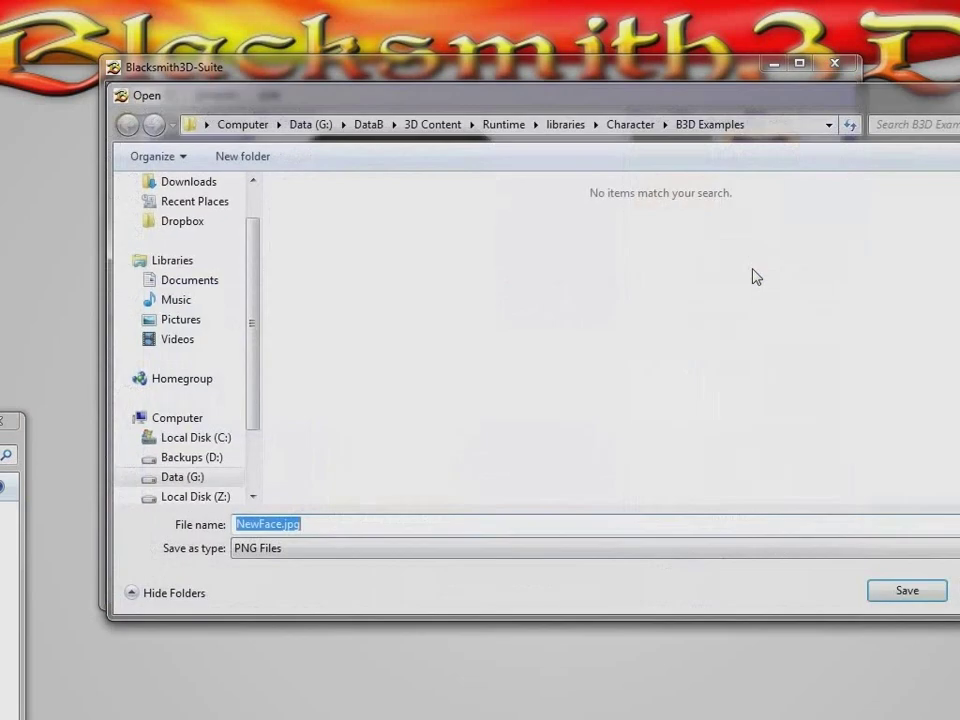
click(350, 549)
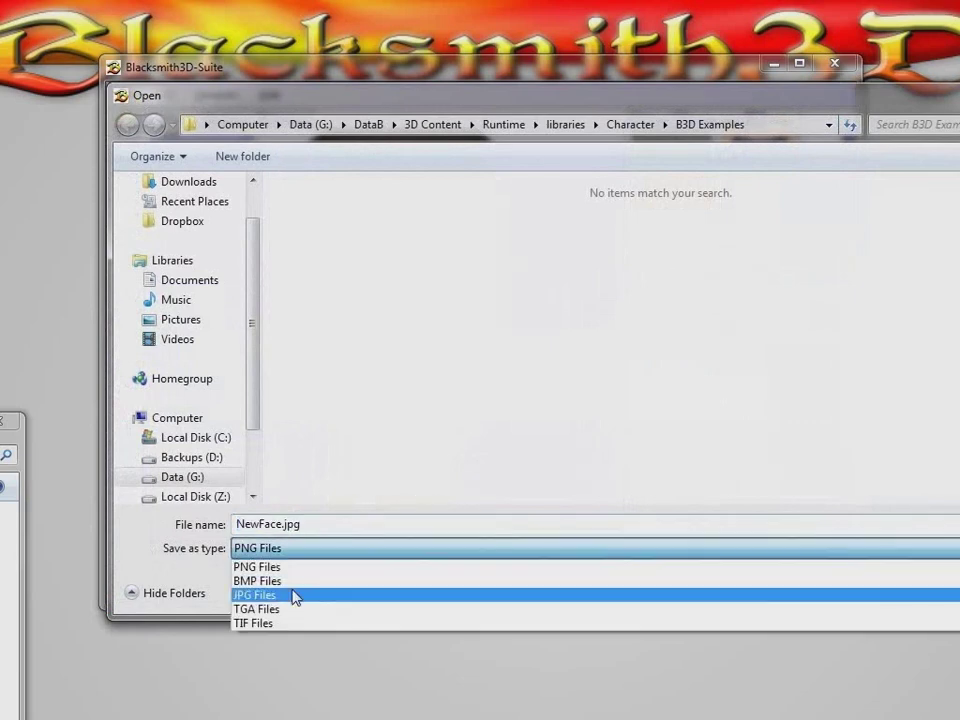
click(290, 595)
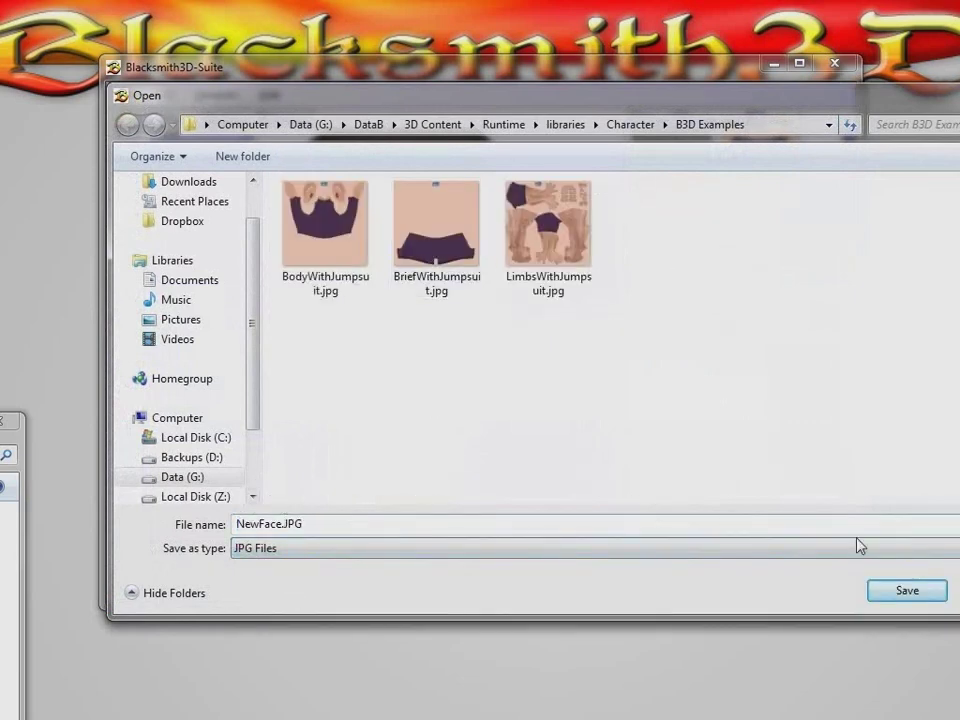
click(891, 593)
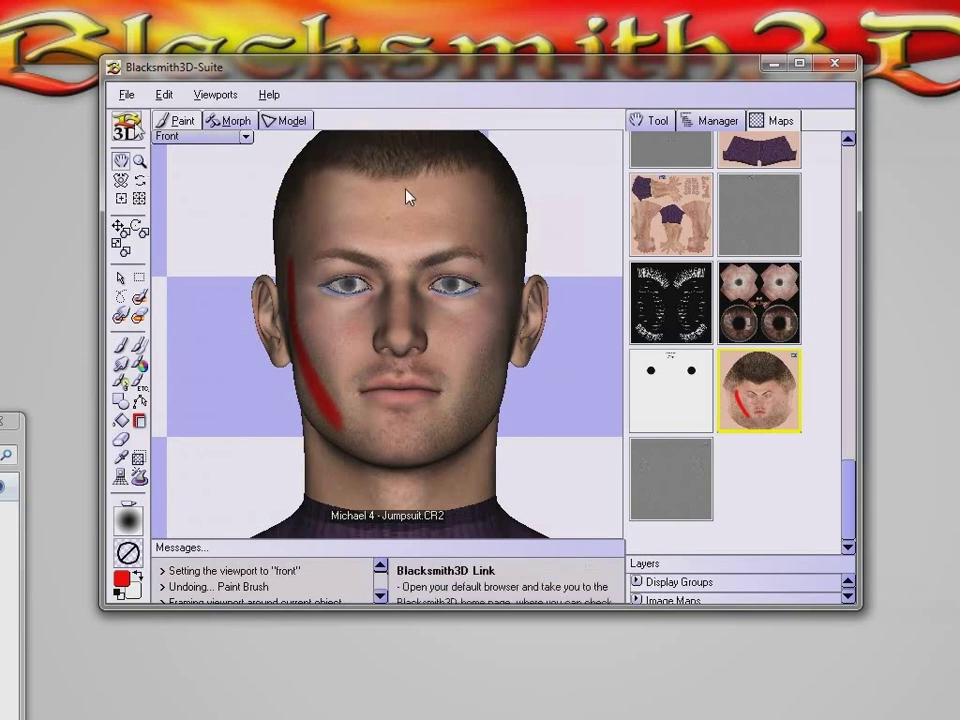
click(124, 97)
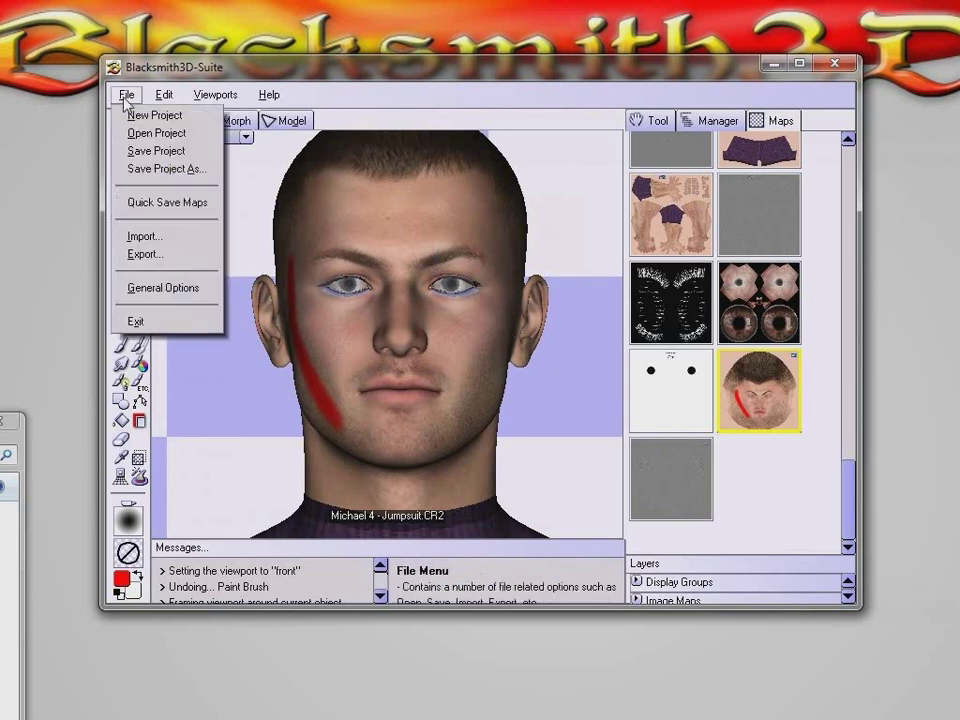
click(145, 253)
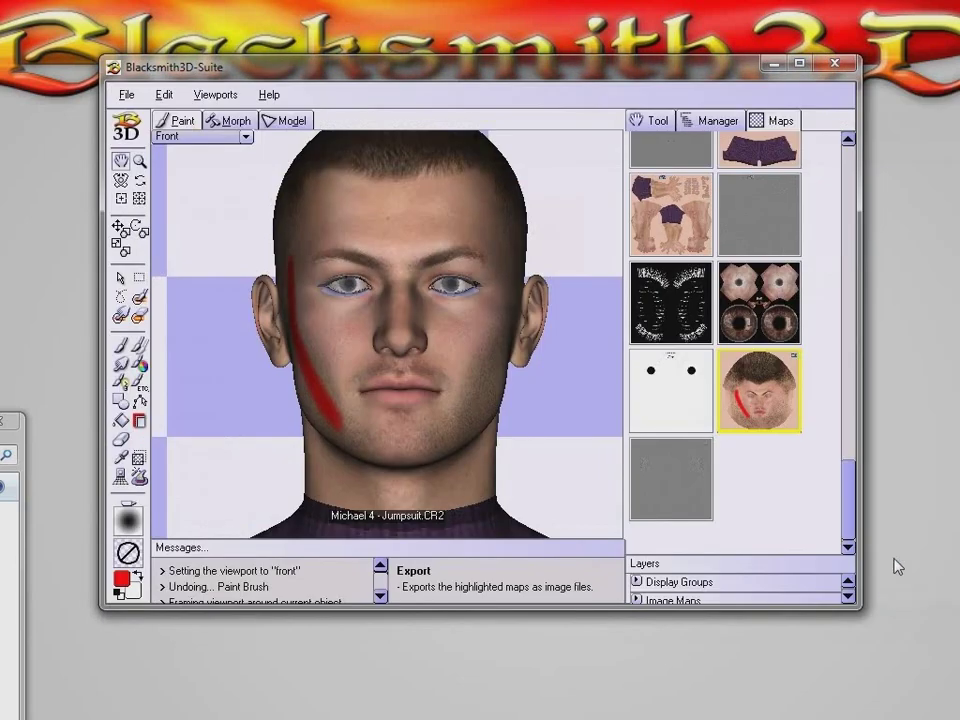
click(289, 548)
click(289, 596)
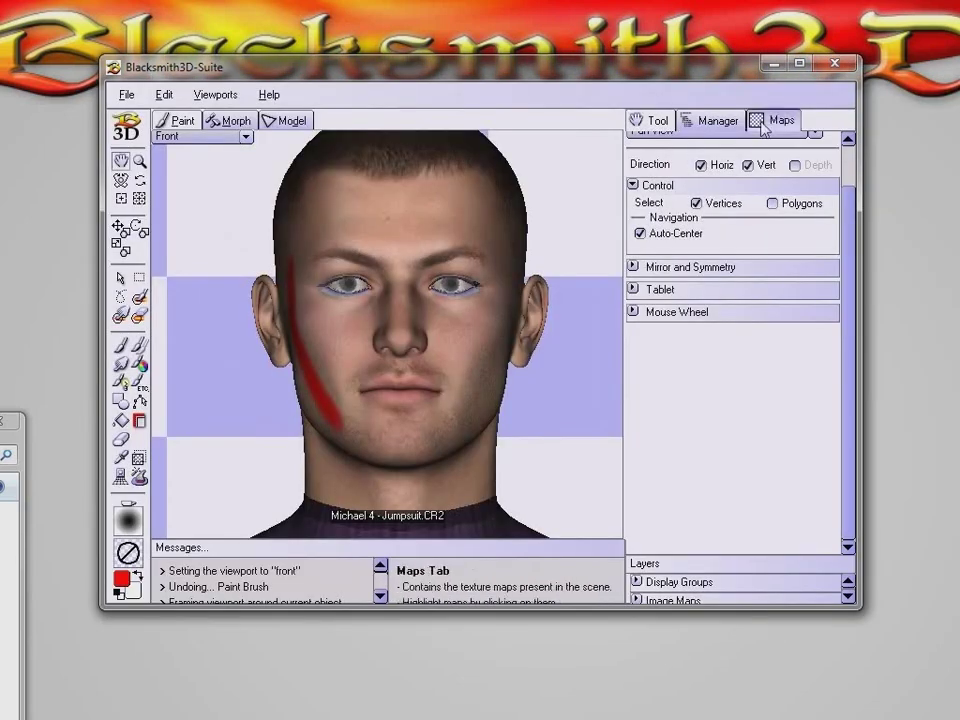
Step: Export the painted face map from the scene's texture maps as the JPG file NewFace.JPG in the B3D Examples folder
click(763, 122)
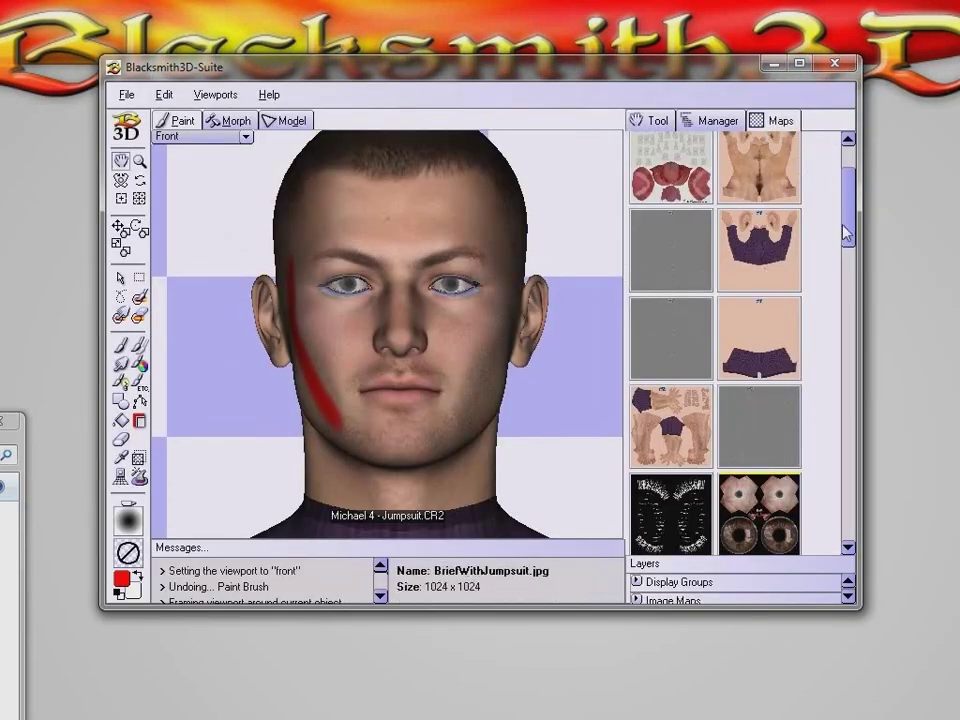
scroll(800, 500, down, 5)
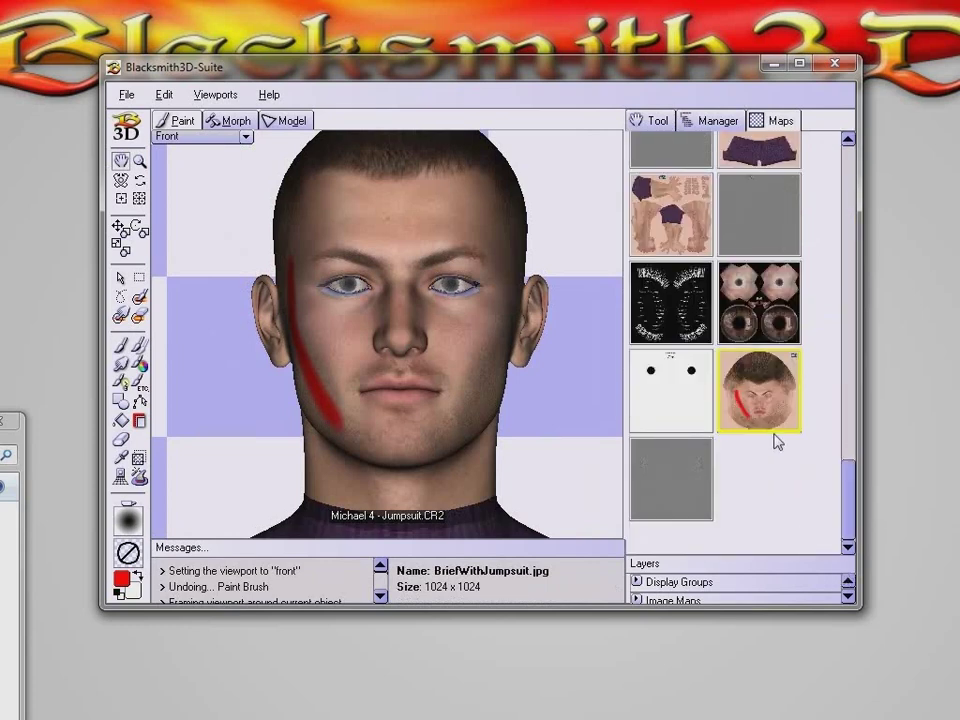
right_click(766, 404)
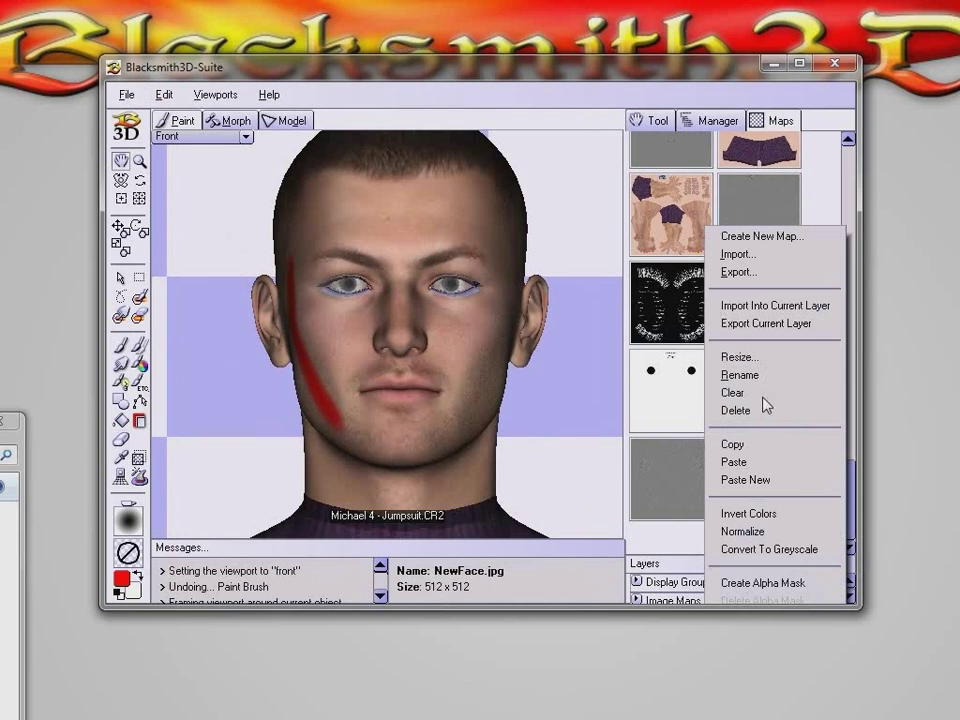
click(757, 273)
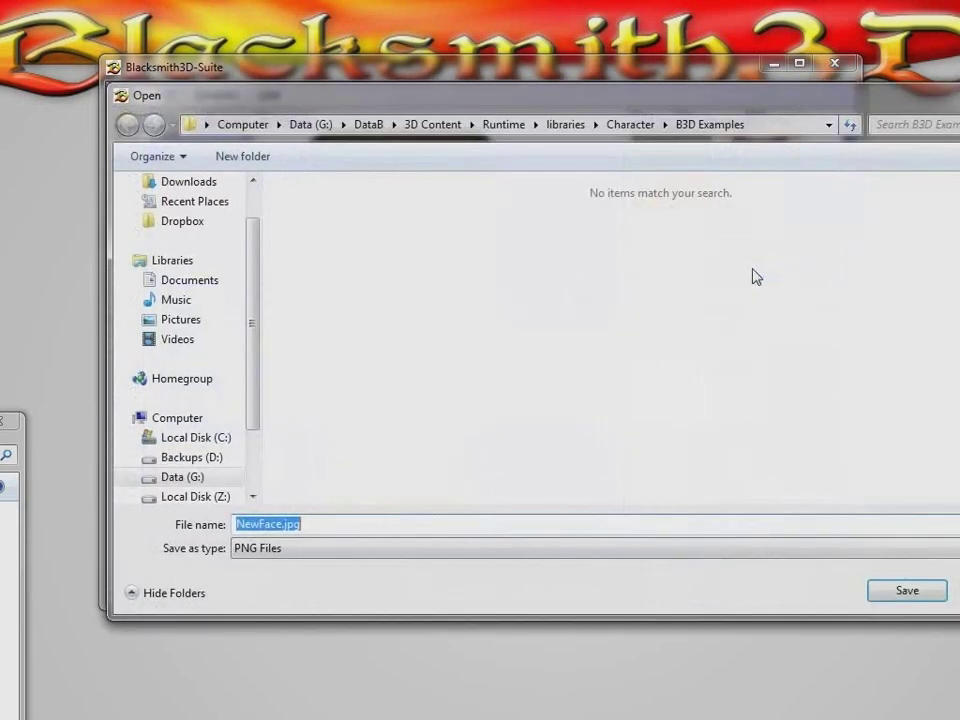
click(352, 549)
click(293, 596)
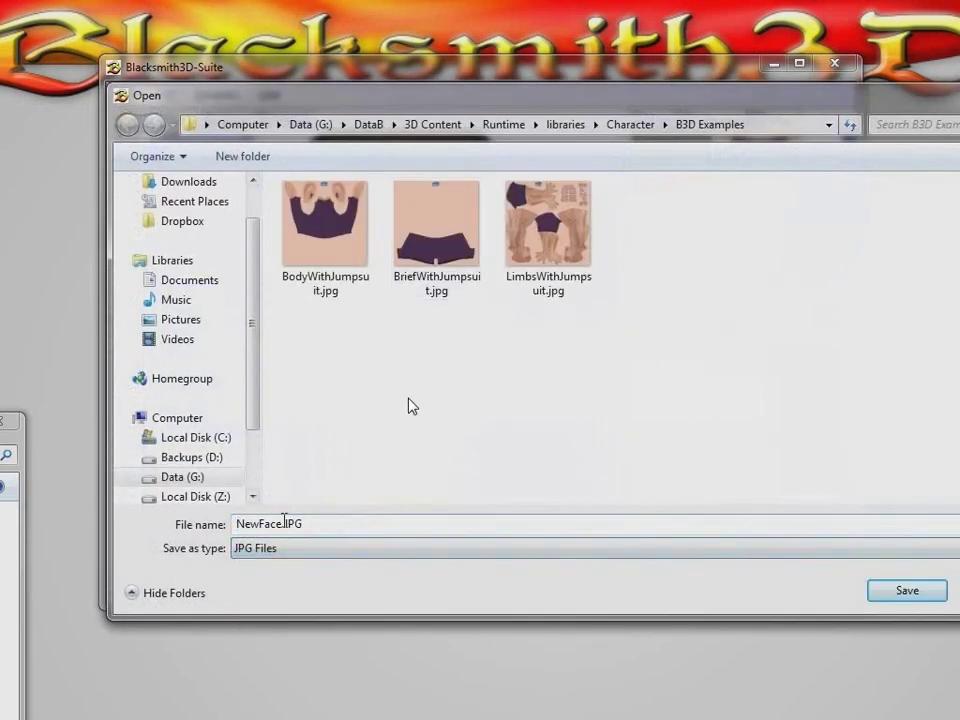
click(890, 591)
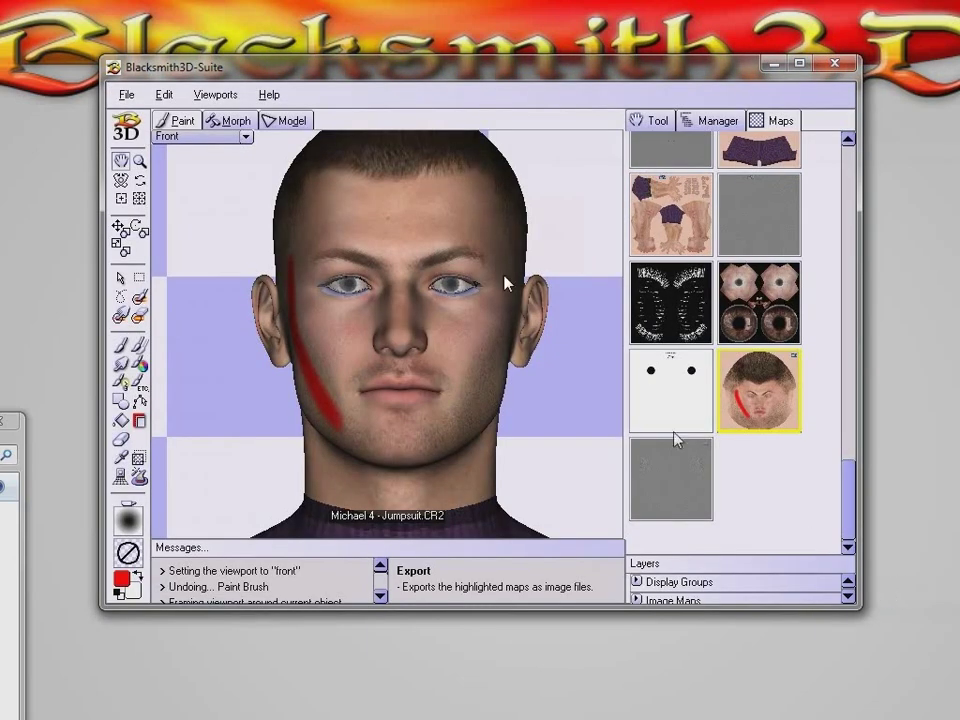
Step: Export the figure as a CR2 file named "Michael 4 - Jumpsuit -NewFace.CR2" in the B3D Examples folder
click(126, 95)
click(152, 255)
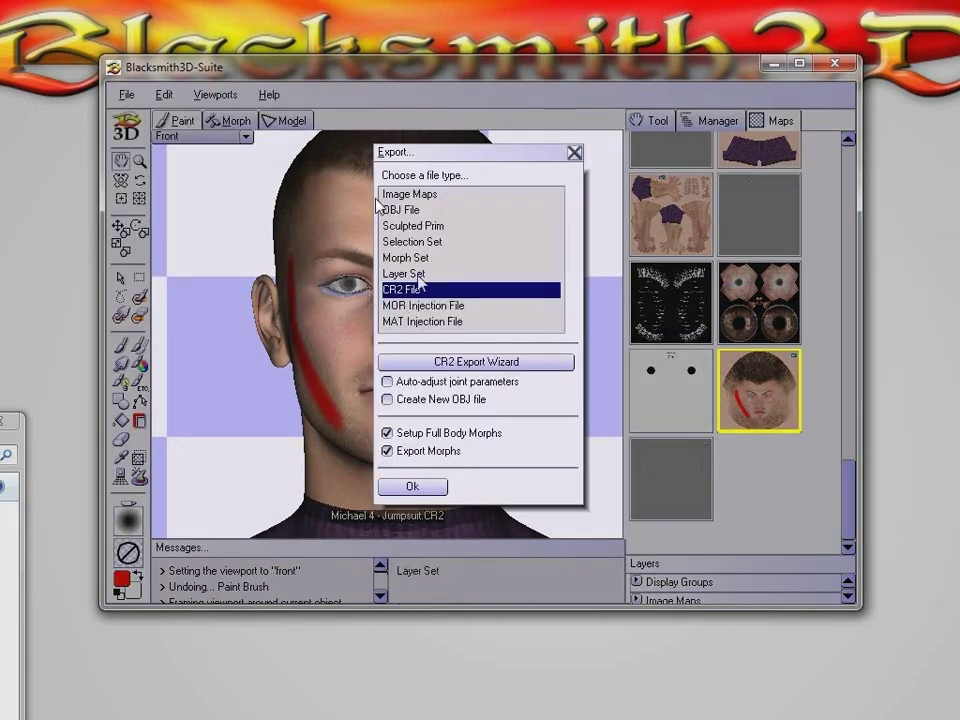
click(402, 326)
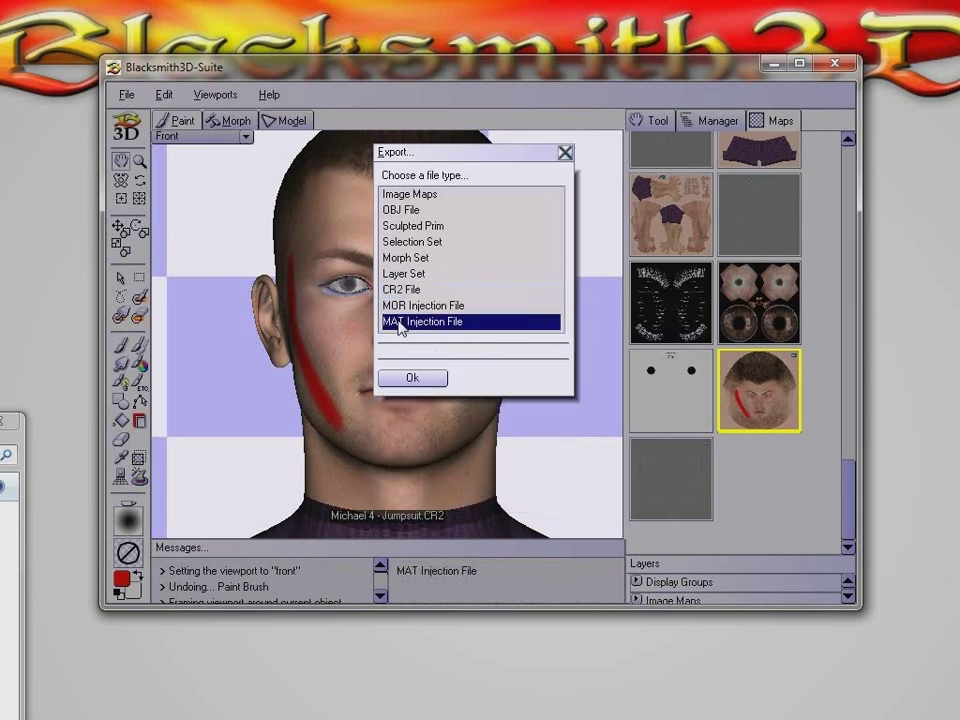
click(408, 290)
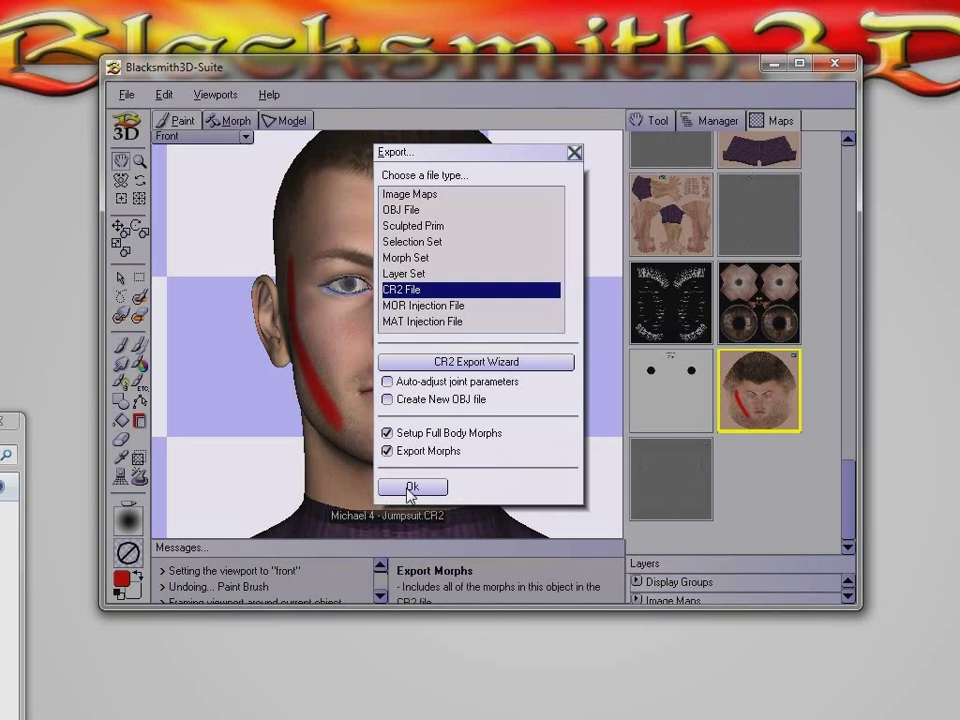
click(411, 487)
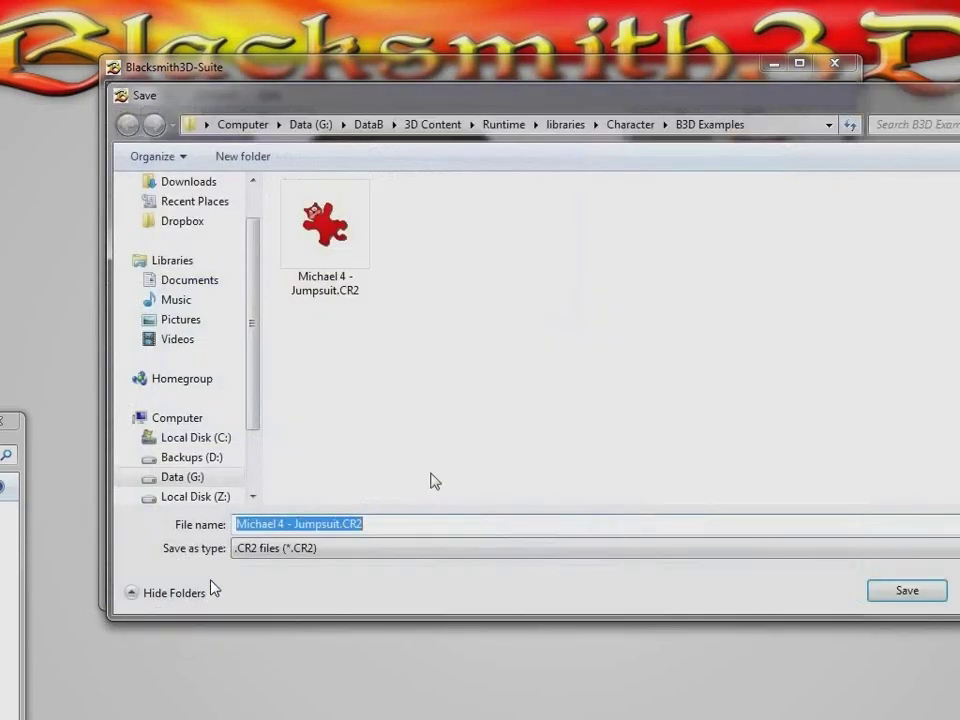
click(337, 524)
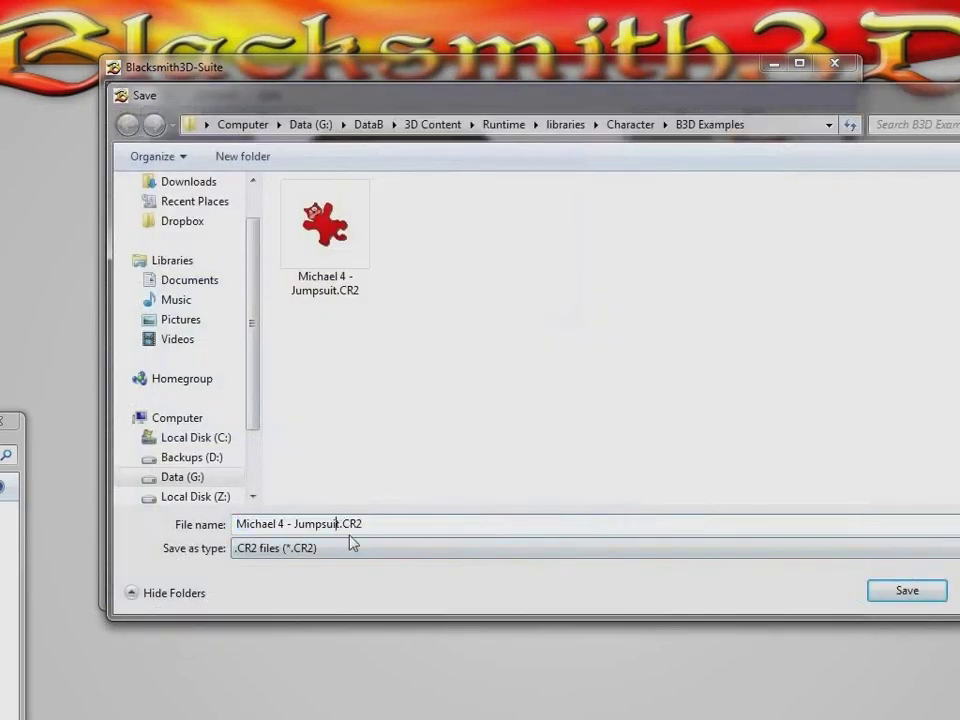
text(-NewFace)
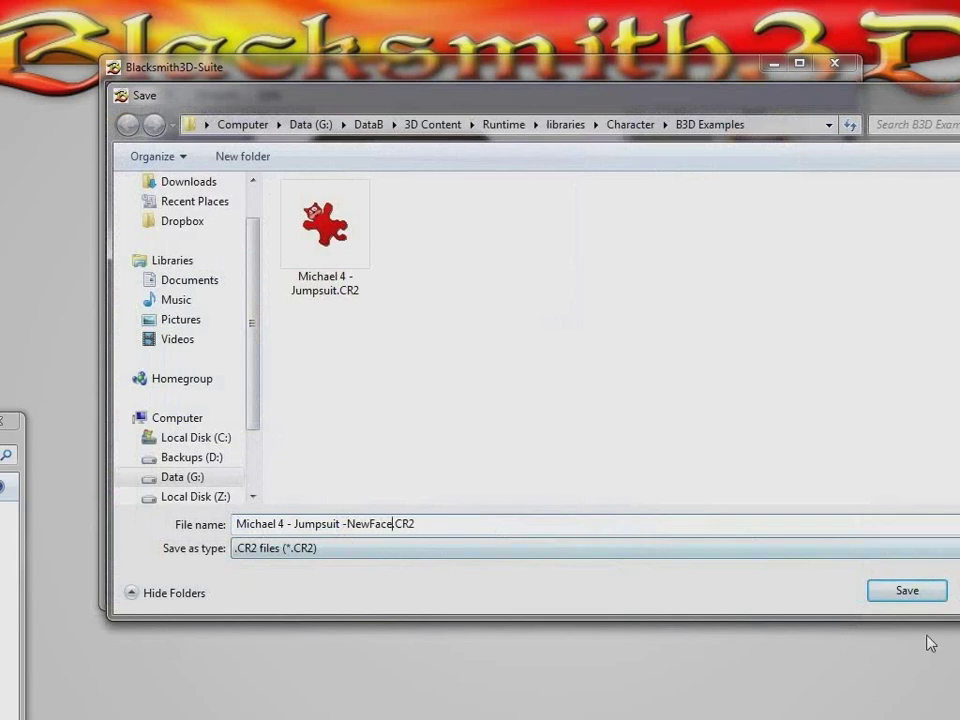
click(910, 592)
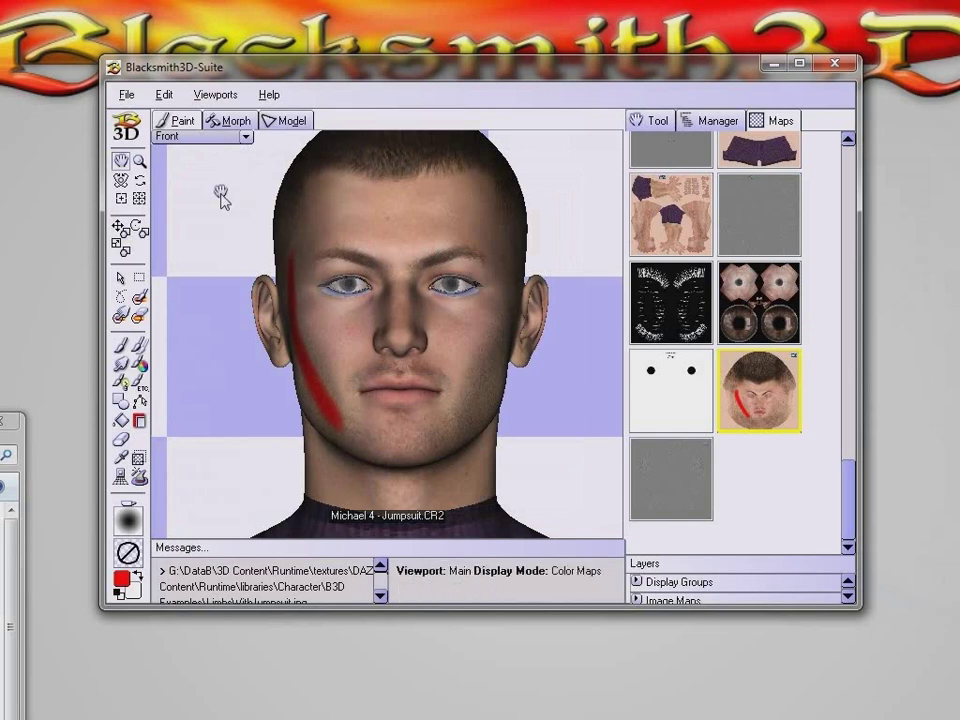
Step: Create a new empty project and discard the current one
click(127, 94)
click(141, 112)
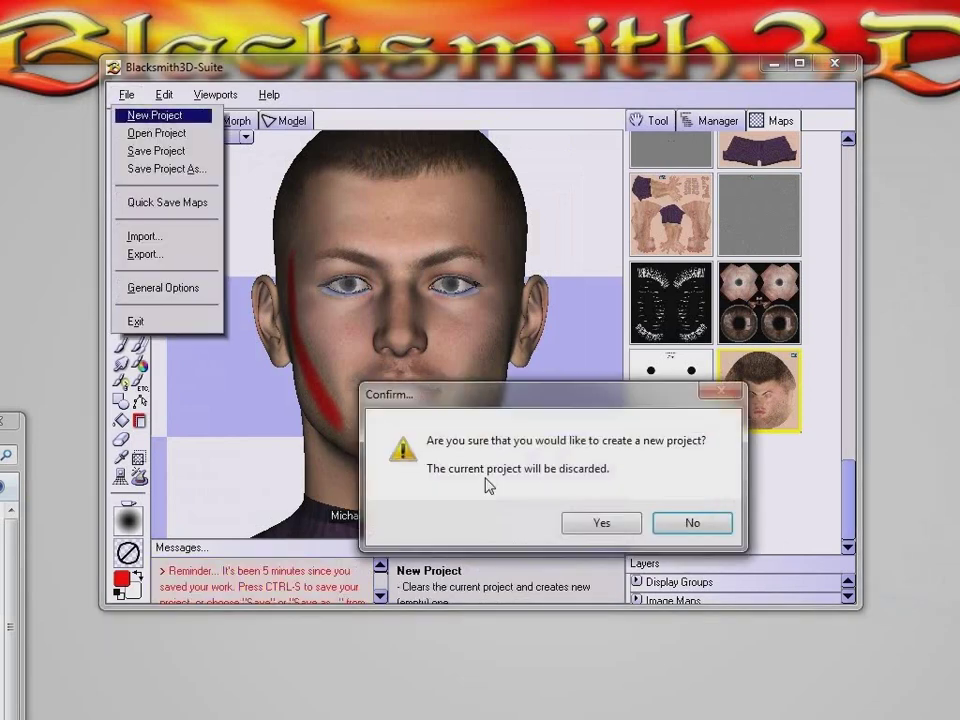
click(598, 522)
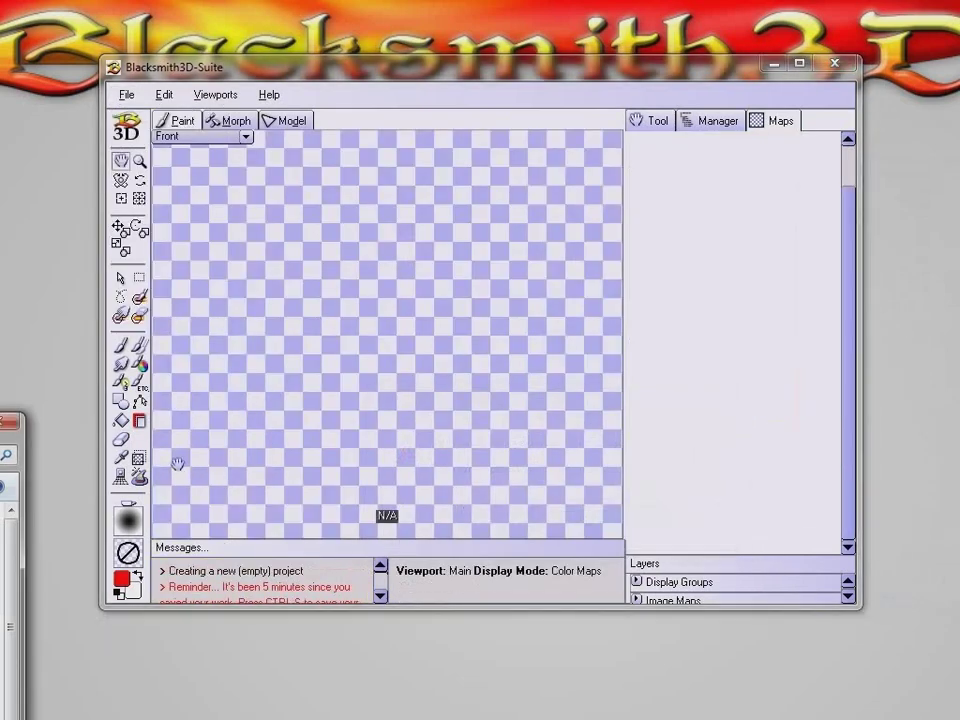
Step: Import Michael 4 - Jumpsuit -NewFace.CR2 from the file browser window with textures and without morphs
drag(0, 436, 236, 302)
drag(100, 530, 505, 305)
click(495, 265)
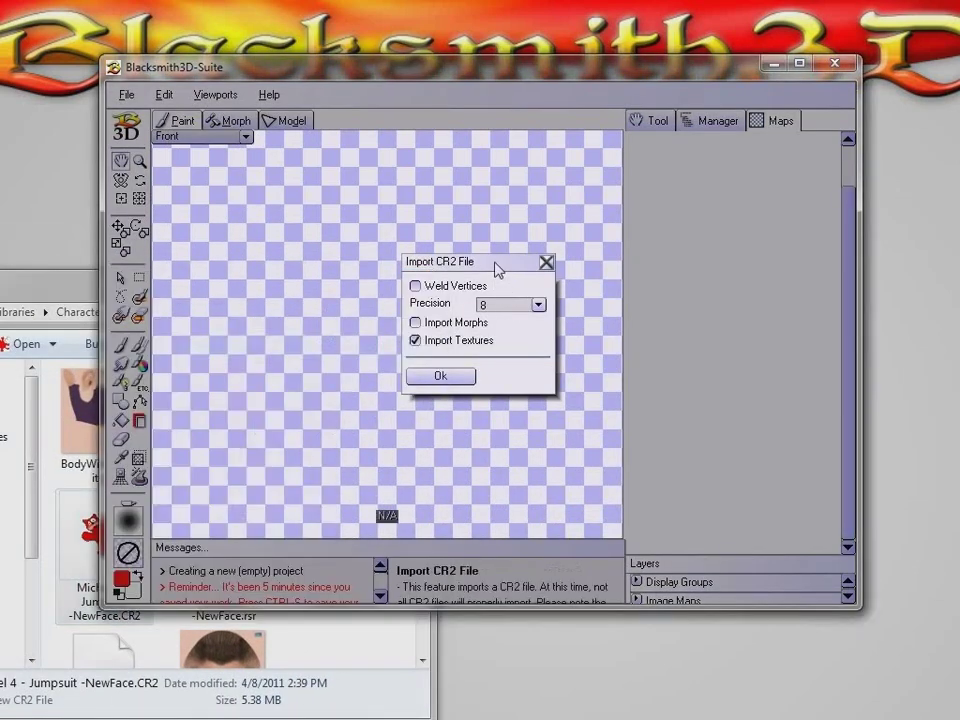
click(441, 377)
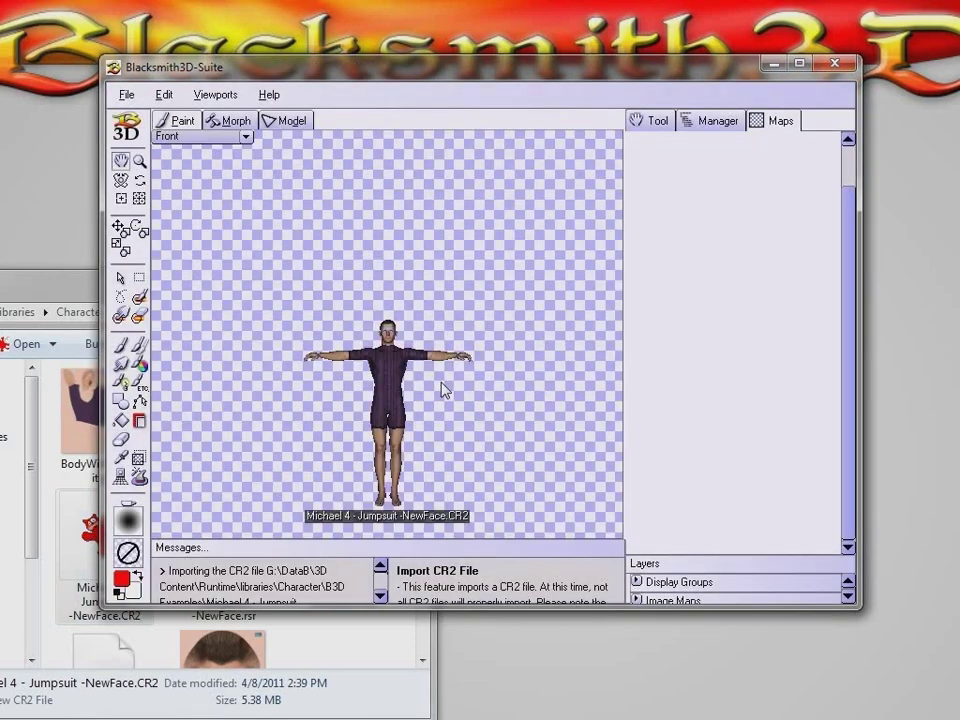
Step: Examine the red stroke on the reimported figure's face from the front and side, and on its face texture map
drag(847, 238, 860, 535)
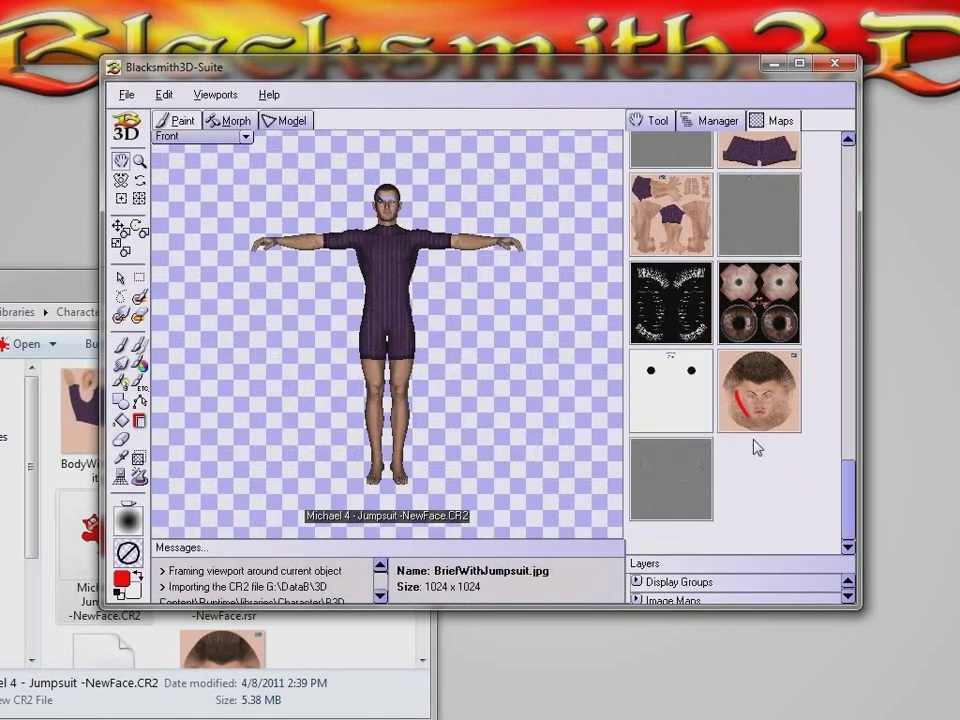
click(139, 160)
drag(370, 205, 423, 250)
drag(270, 209, 482, 455)
click(121, 180)
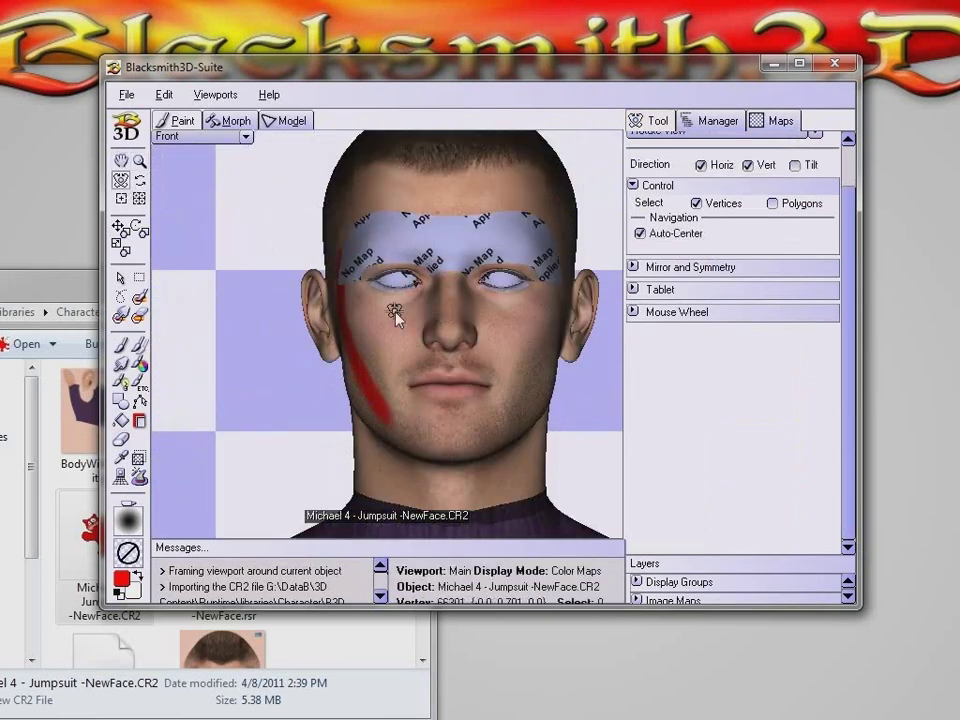
drag(395, 312, 511, 320)
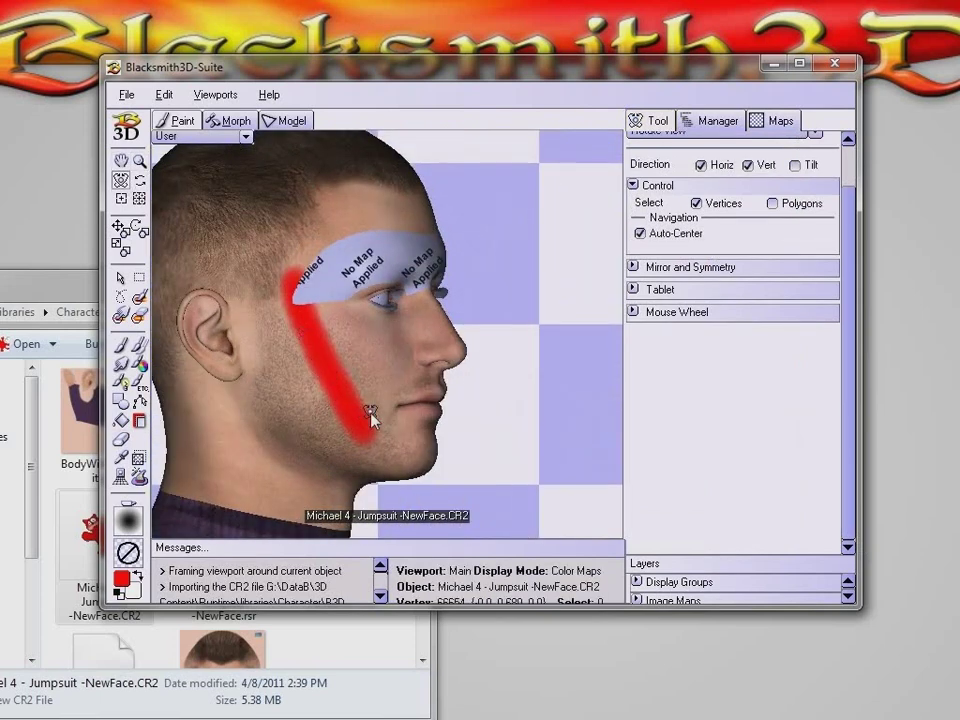
click(775, 121)
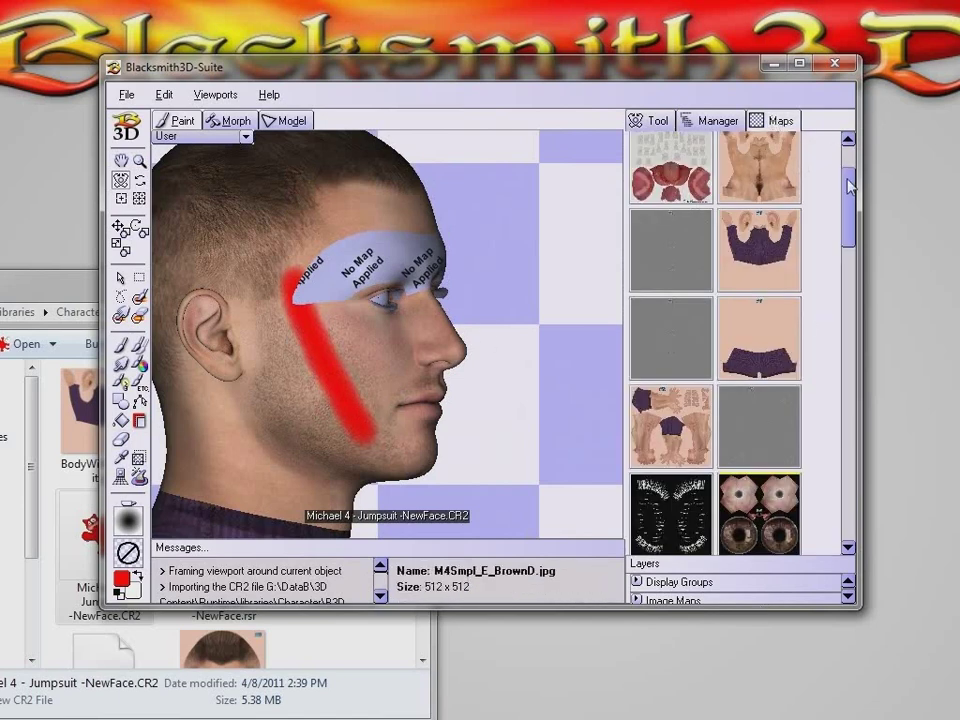
scroll(740, 335, down, 1)
Step: Switch to the file browser window and review the B3D Examples folder's full path and contents
drag(71, 281, 258, 190)
click(435, 227)
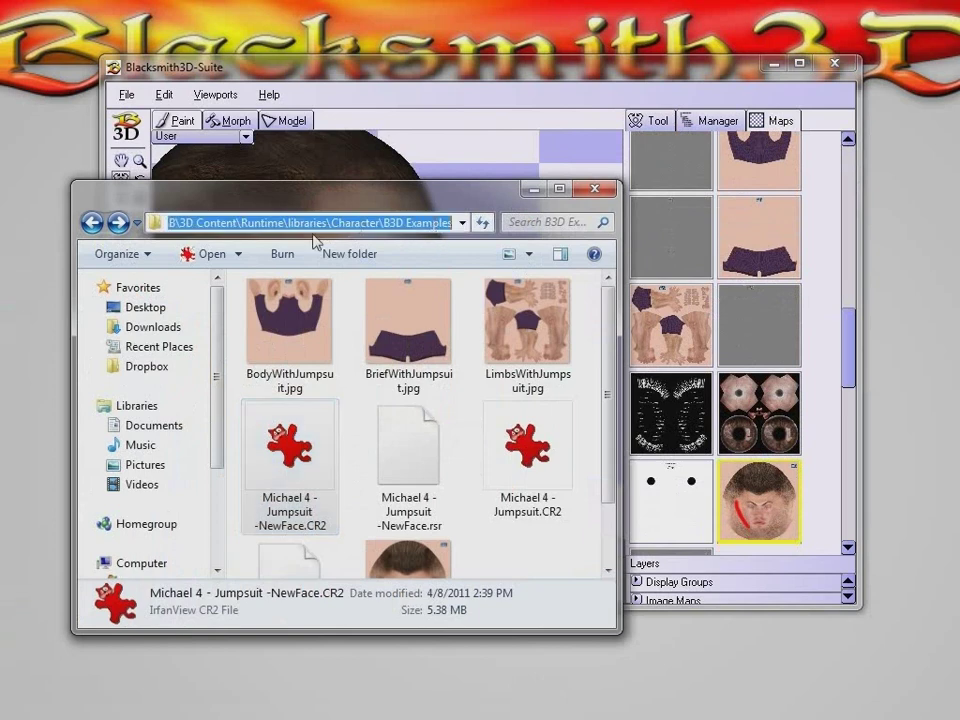
drag(613, 389, 600, 367)
Step: Inspect the !DAZ\Michael 4 folder under the Runtime libraries, and return to the Runtime folder
click(93, 224)
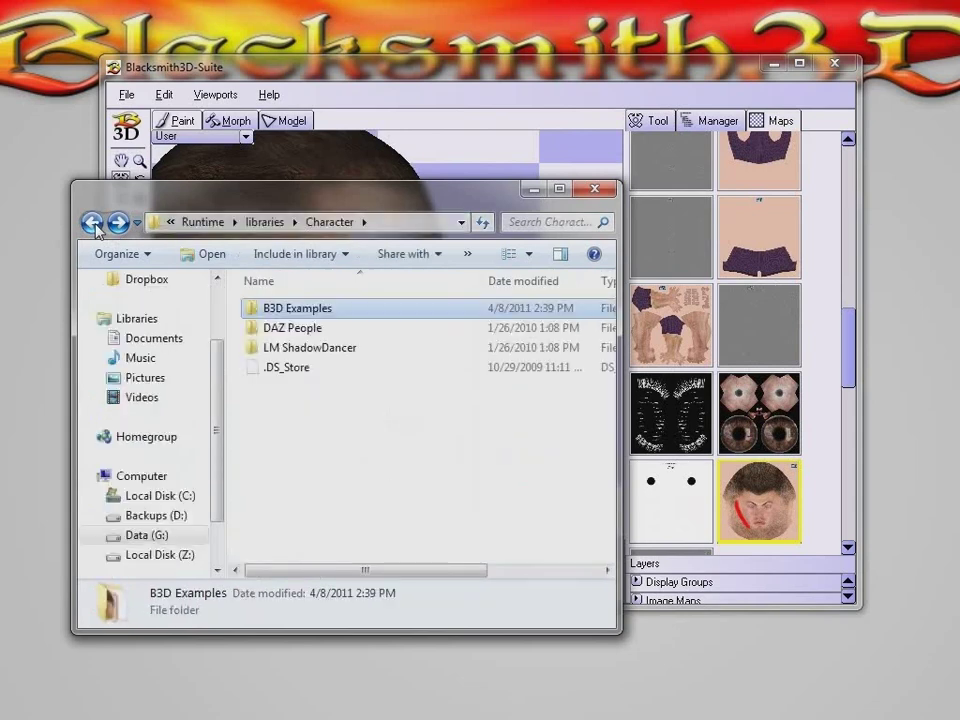
click(92, 223)
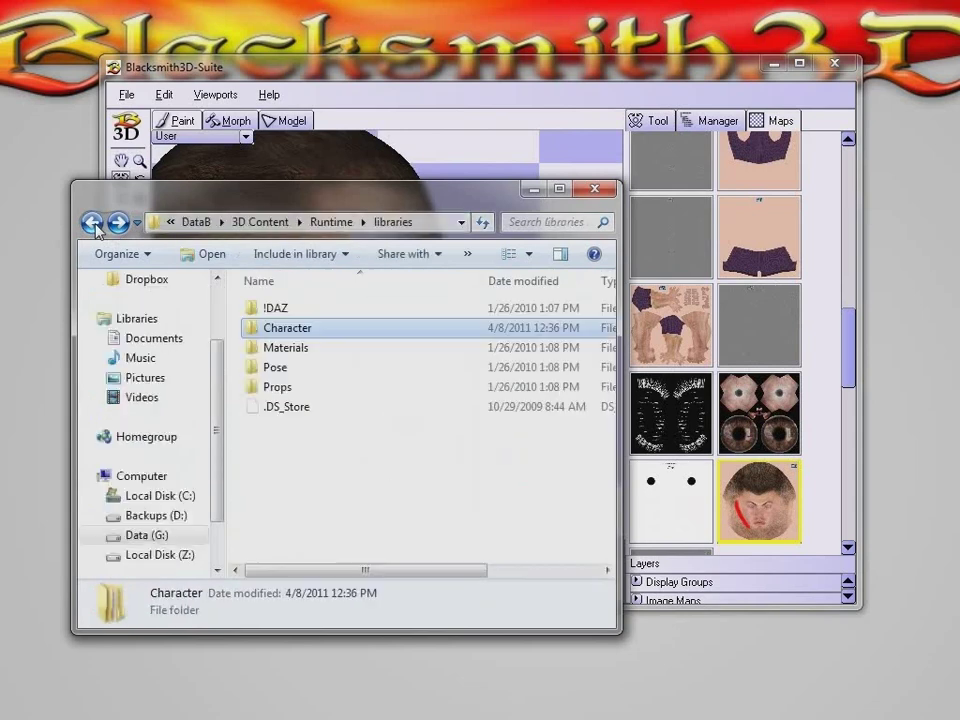
double_click(268, 310)
double_click(262, 308)
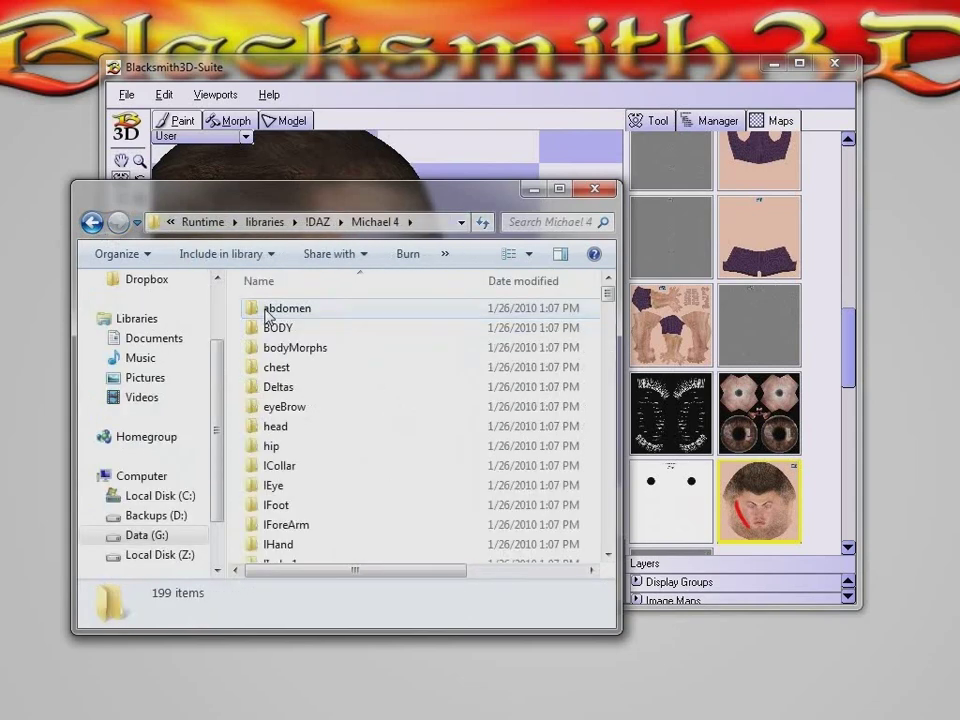
click(91, 222)
click(91, 222)
click(91, 222)
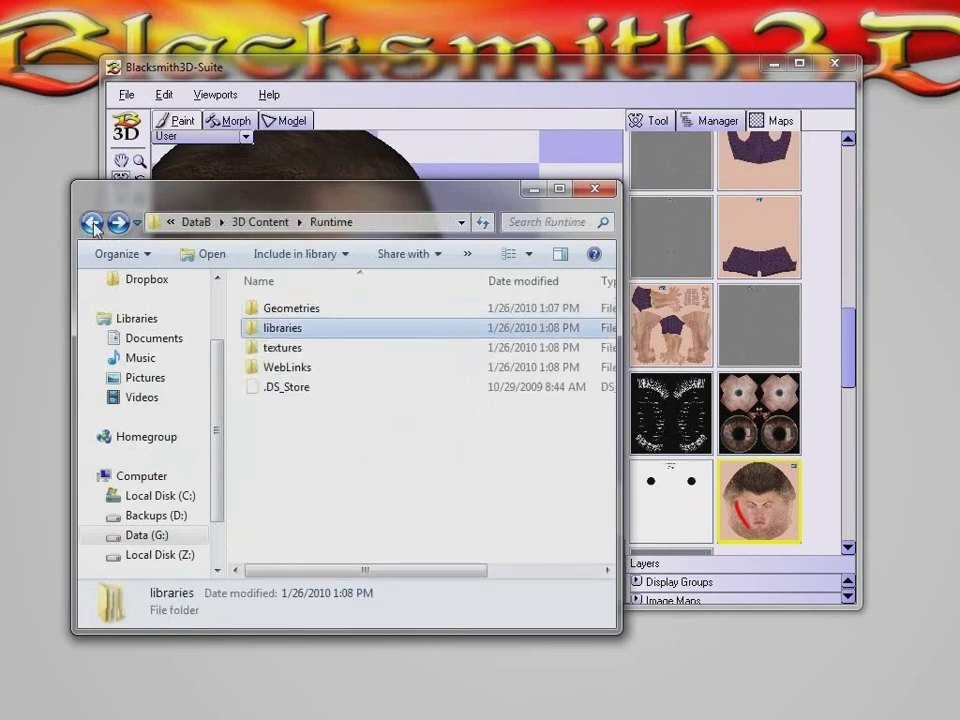
Step: Open textures\DAZ\Characters\MilMan\M4 and look through the Michael 4 texture images
double_click(275, 348)
double_click(272, 308)
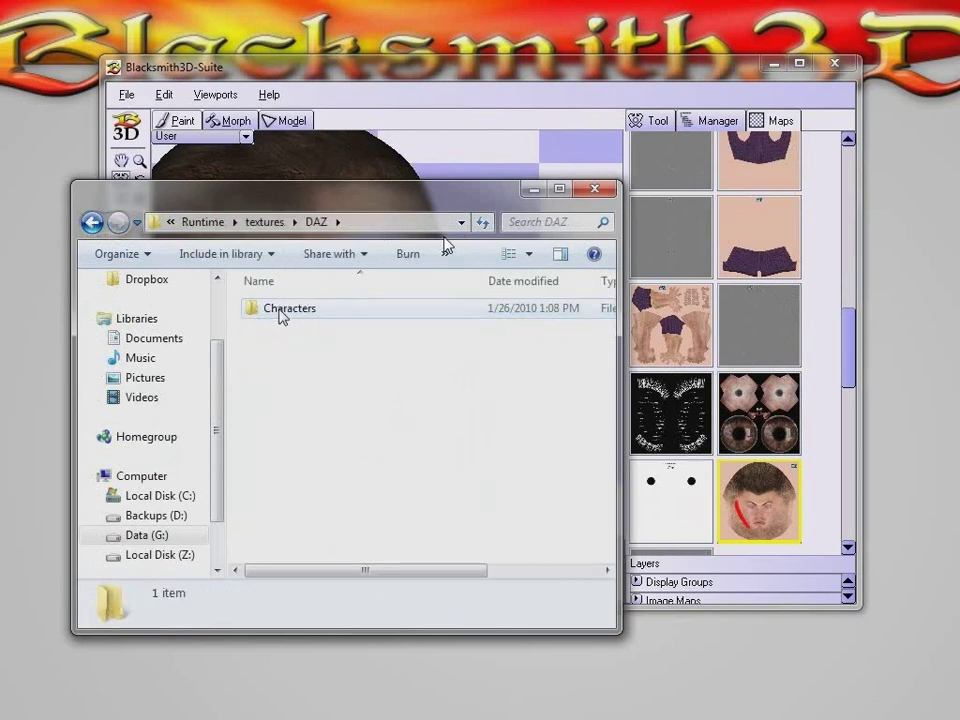
double_click(281, 316)
double_click(295, 309)
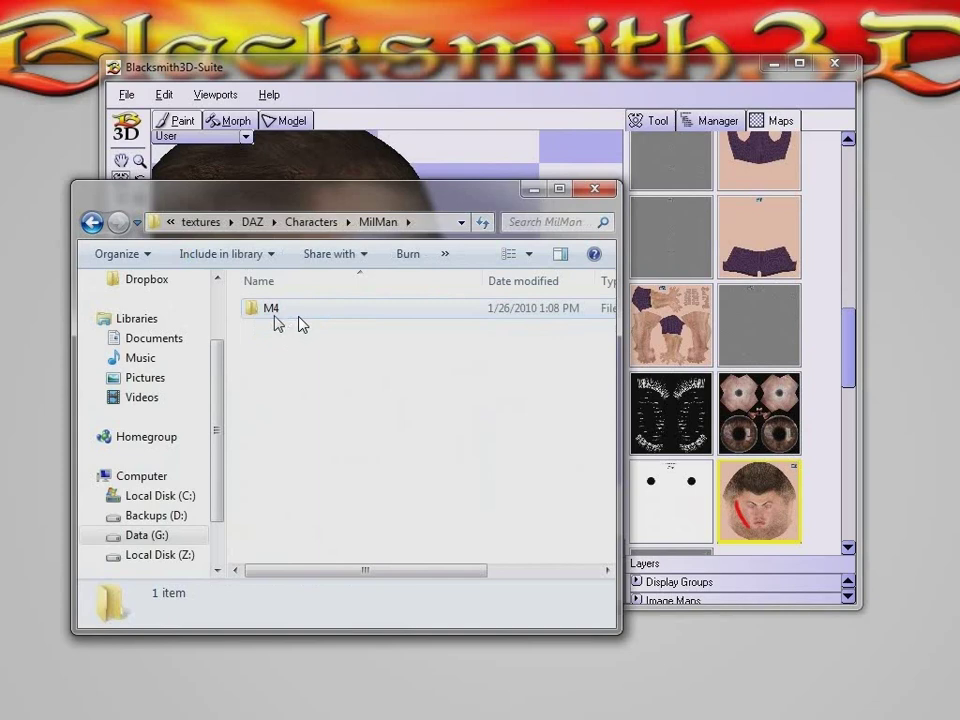
double_click(298, 320)
scroll(531, 336, down, 5)
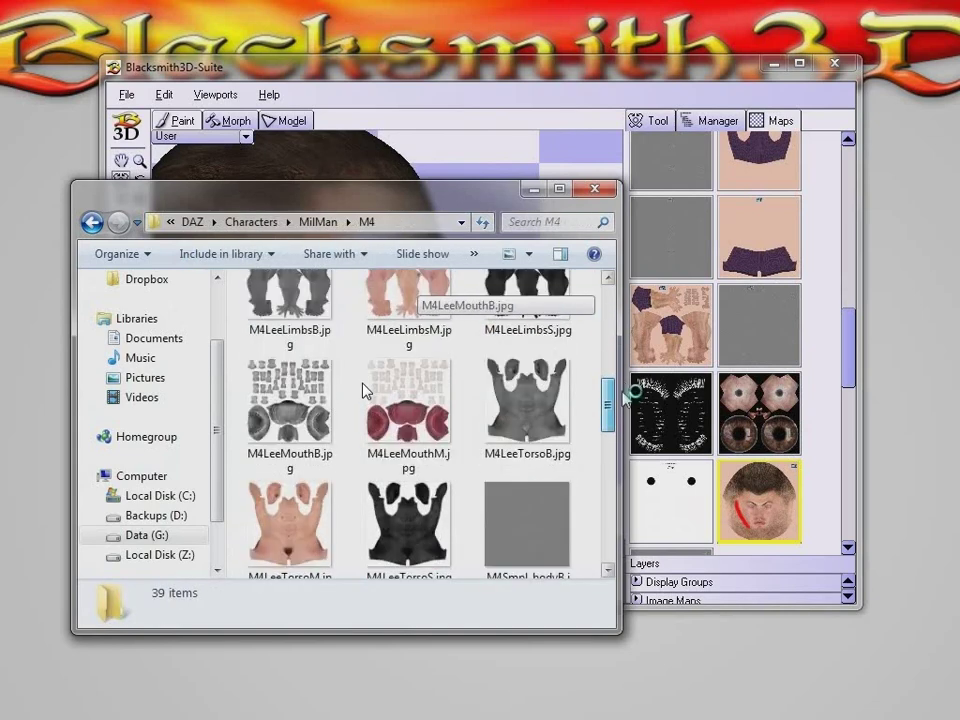
drag(622, 390, 611, 292)
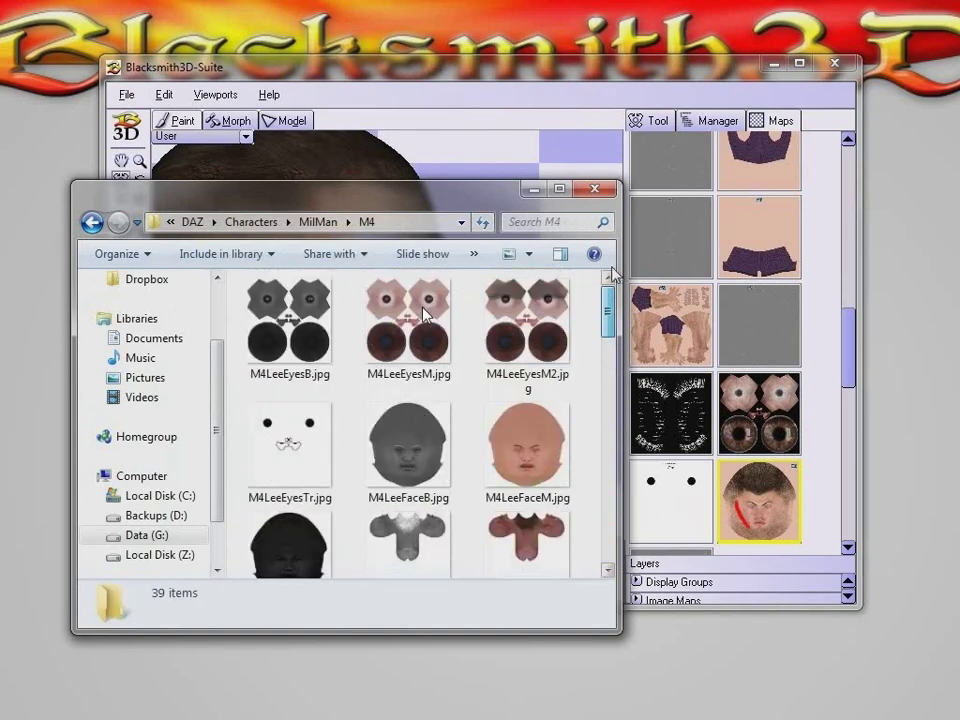
Step: Go back from the M4 textures to the Geometries\DAZPeople folder and review its OBJ files
click(93, 226)
click(93, 226)
click(93, 226)
click(93, 226)
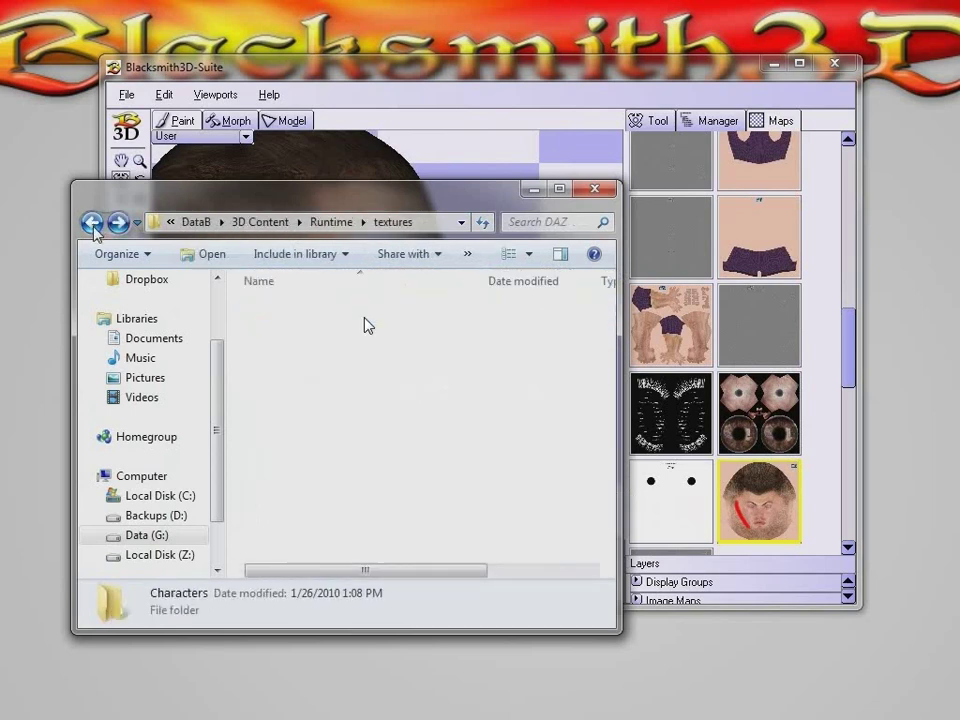
click(93, 226)
click(93, 226)
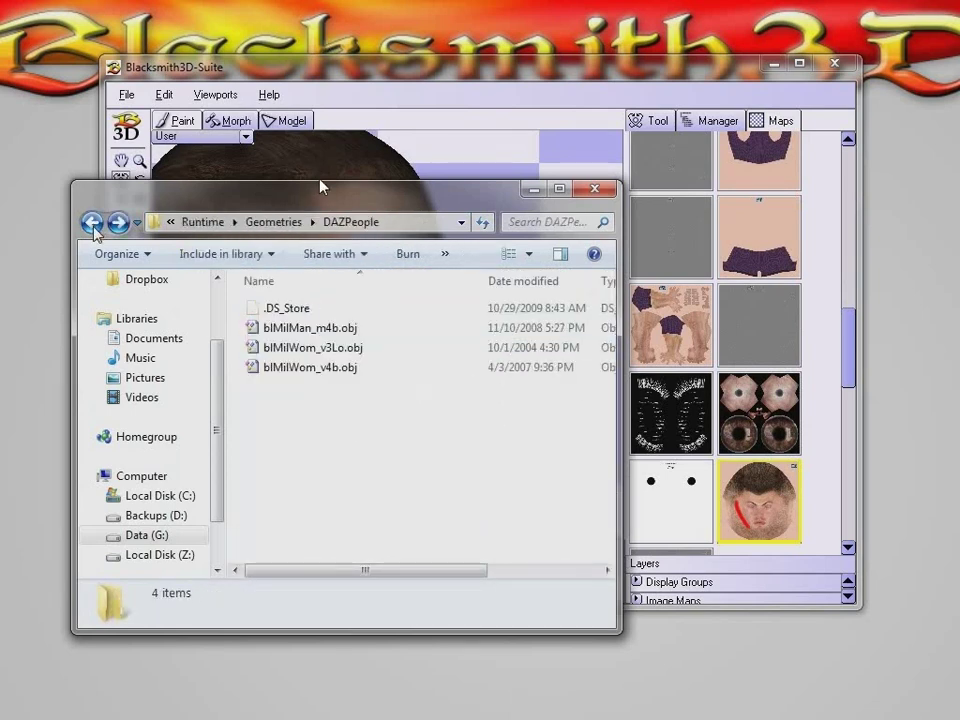
Step: Retrace the folder path up to DataB and return to the 3D Content folder
click(91, 222)
click(91, 222)
click(91, 222)
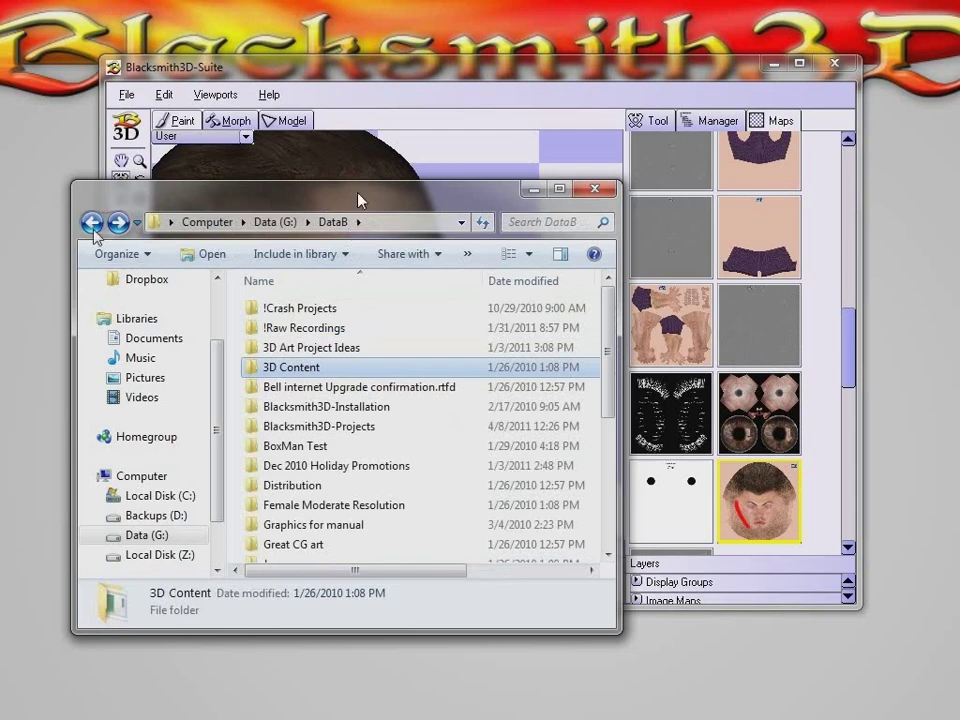
click(96, 224)
click(118, 227)
click(118, 227)
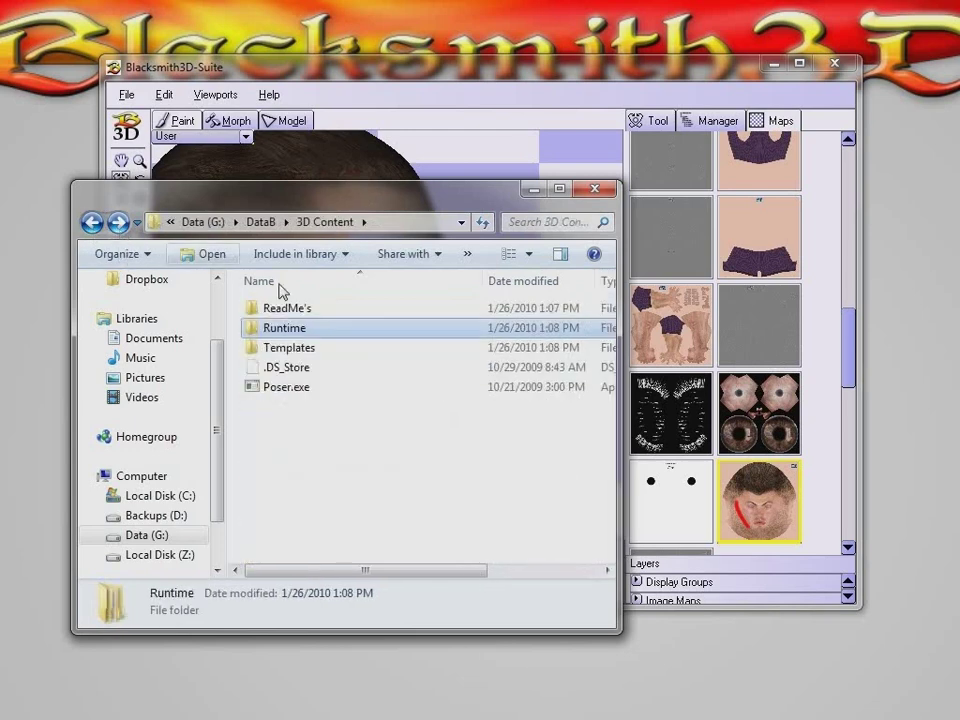
Step: Check the Runtime folder inside 3D Content, and switch back to Blacksmith3D-Suite to view the painted head
double_click(282, 325)
double_click(282, 325)
double_click(286, 328)
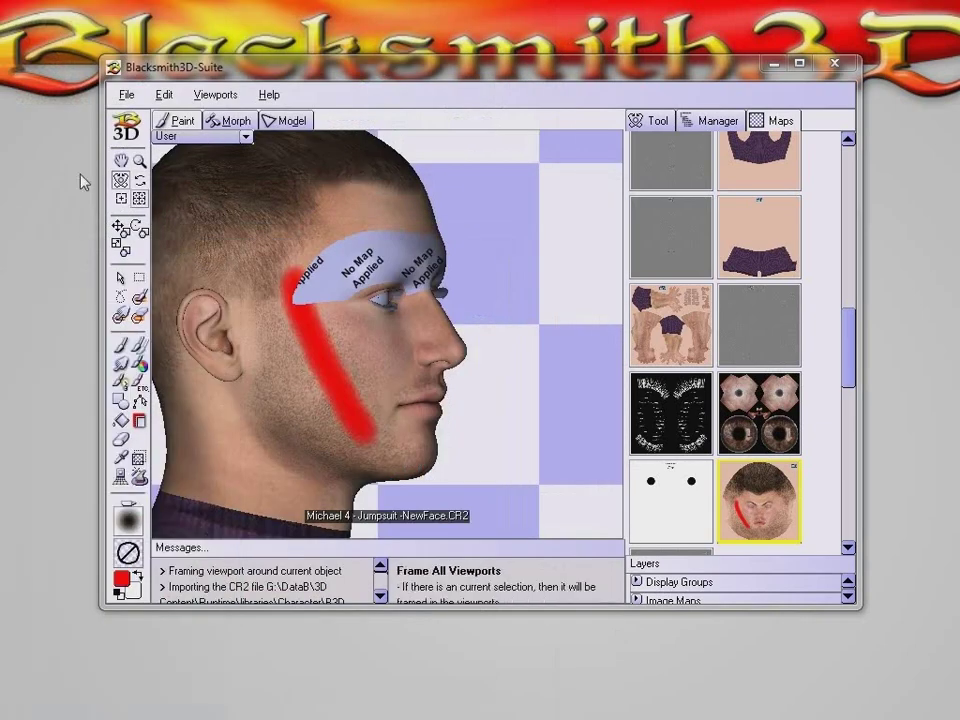
click(120, 180)
drag(287, 297, 240, 336)
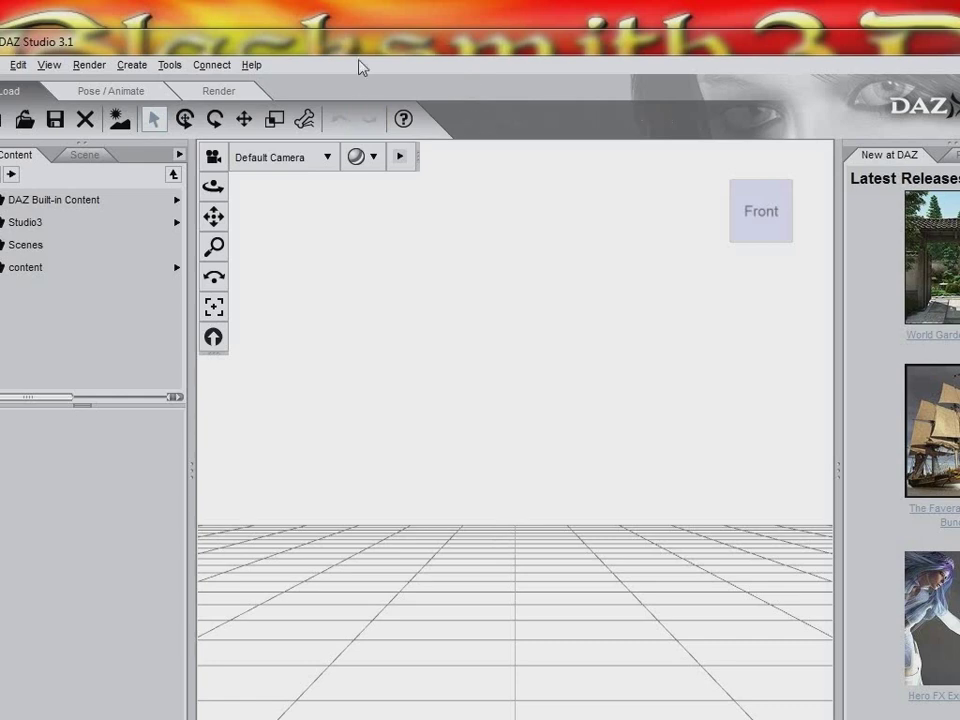
Step: Switch to DAZ Studio and import Michael 4 - Jumpsuit -NewFace.CR2 from the B3D Examples folder
drag(361, 43, 408, 62)
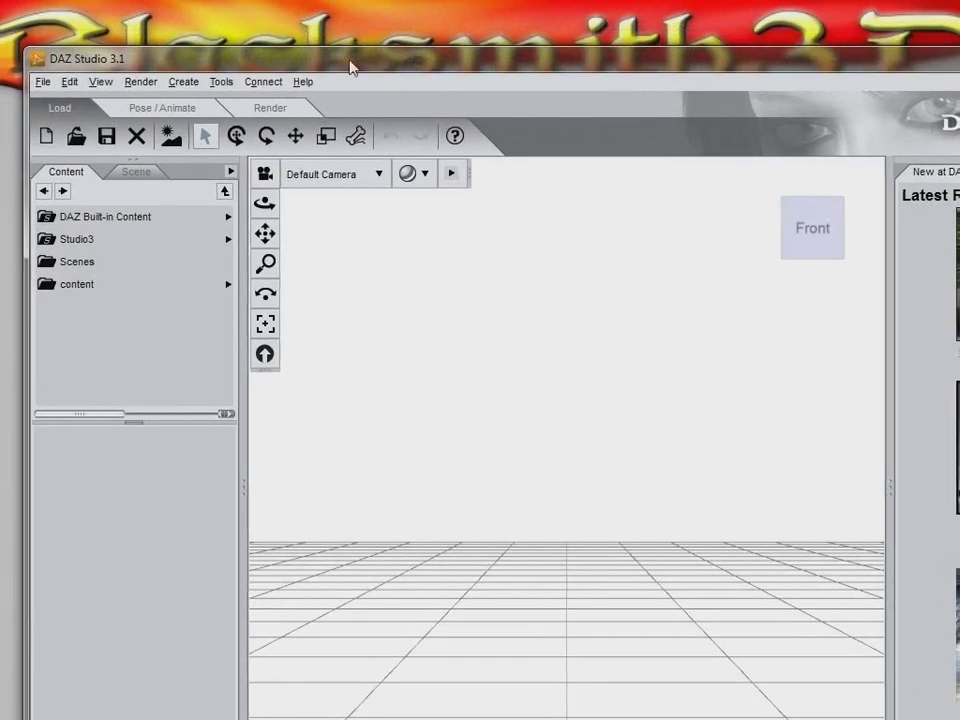
click(45, 82)
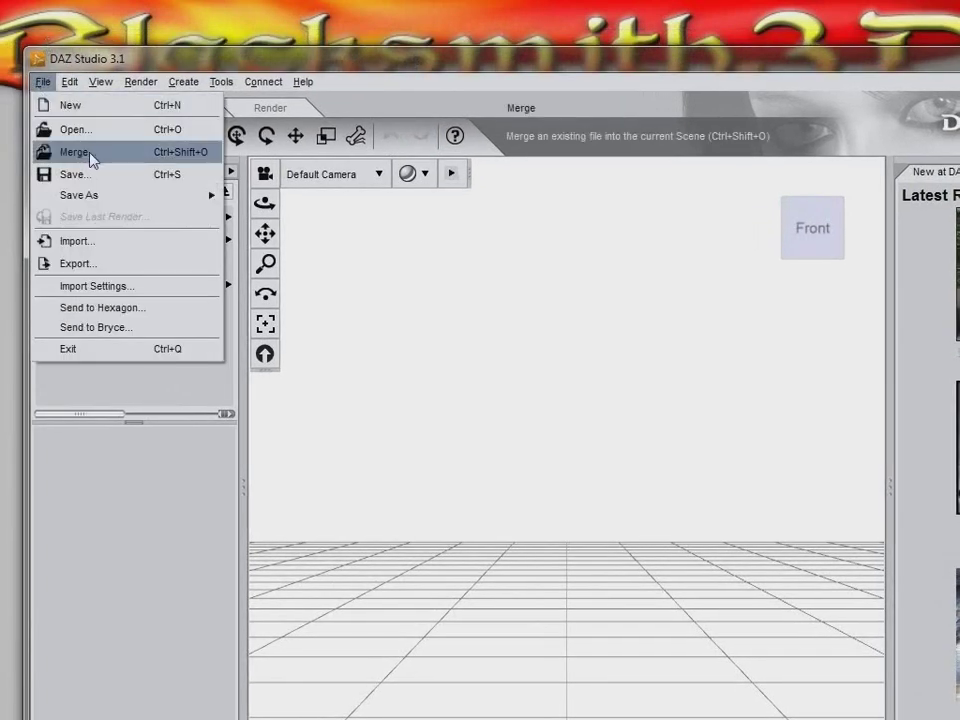
click(90, 243)
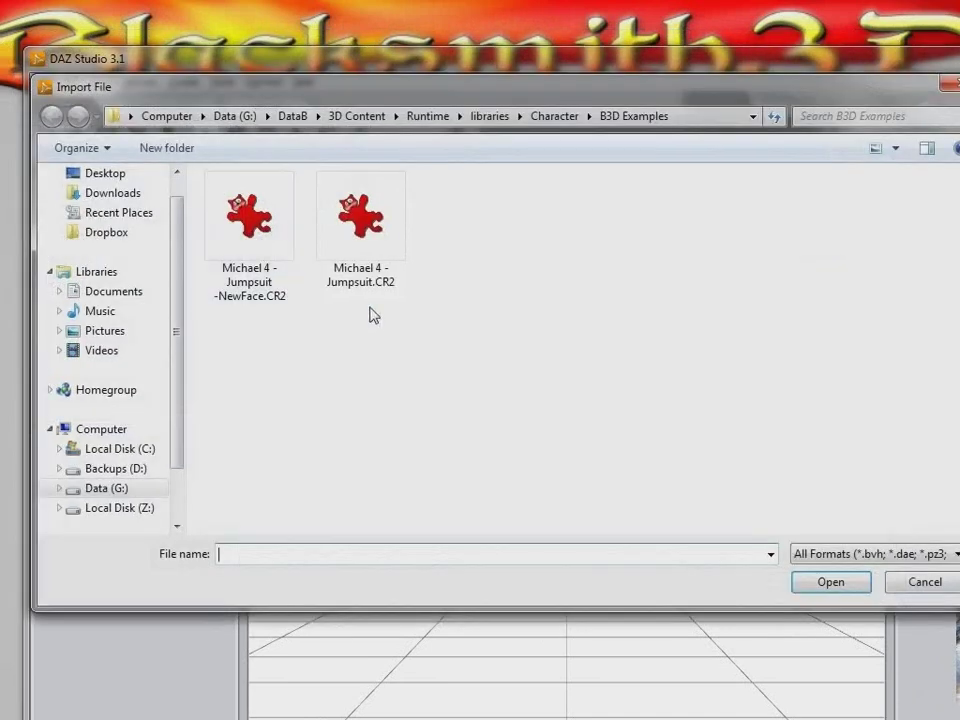
click(250, 228)
click(838, 588)
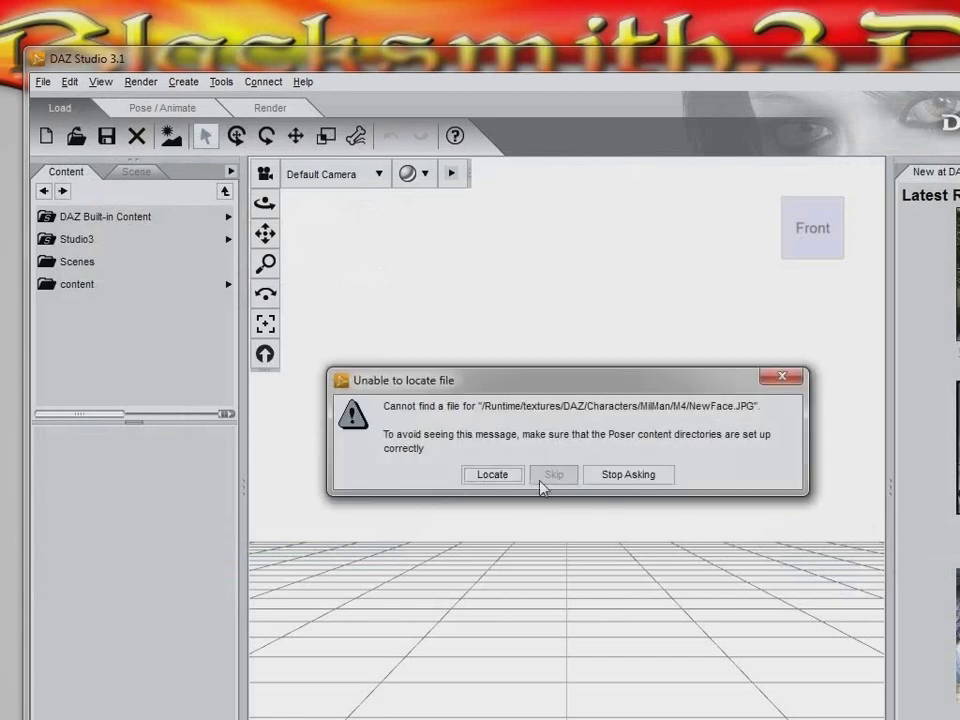
Step: Locate the missing face texture by choosing NewFace.JPG in the B3D Examples folder
click(508, 478)
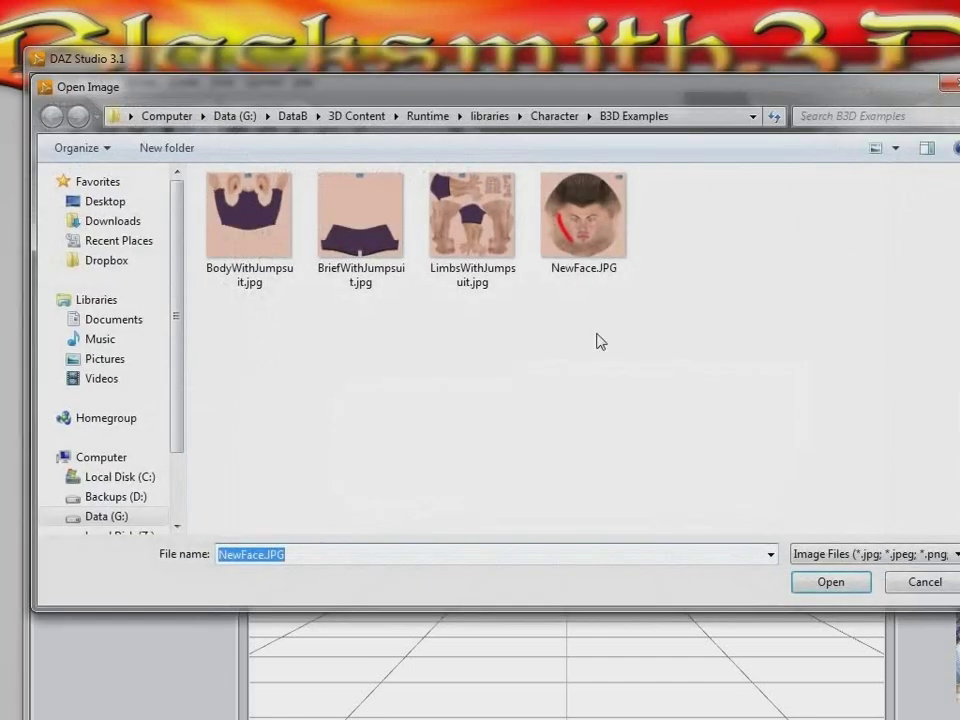
click(592, 224)
click(826, 581)
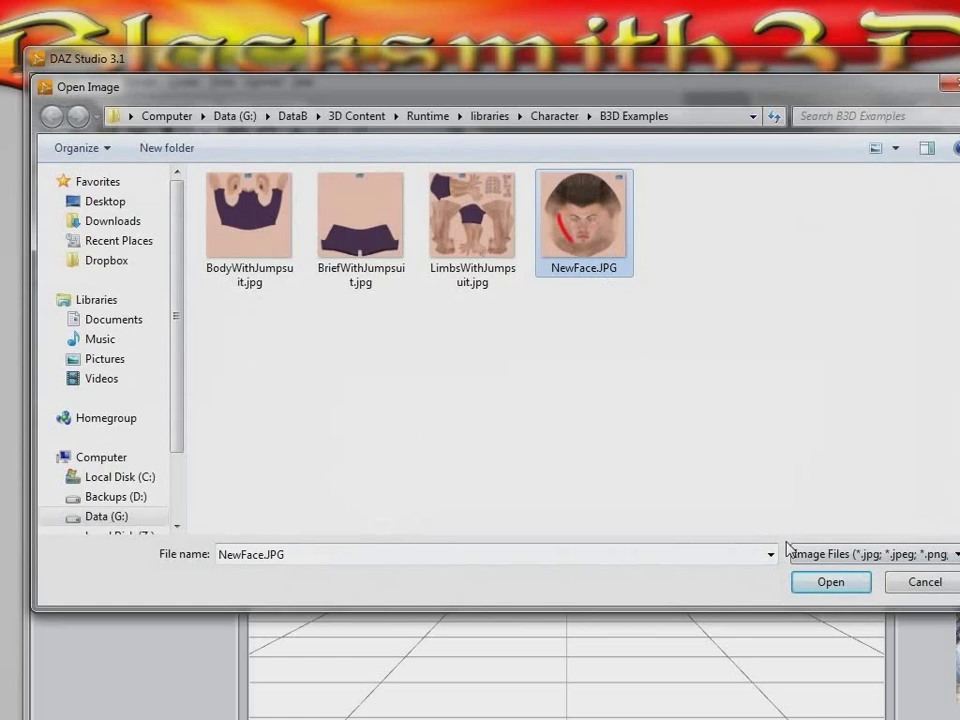
click(823, 581)
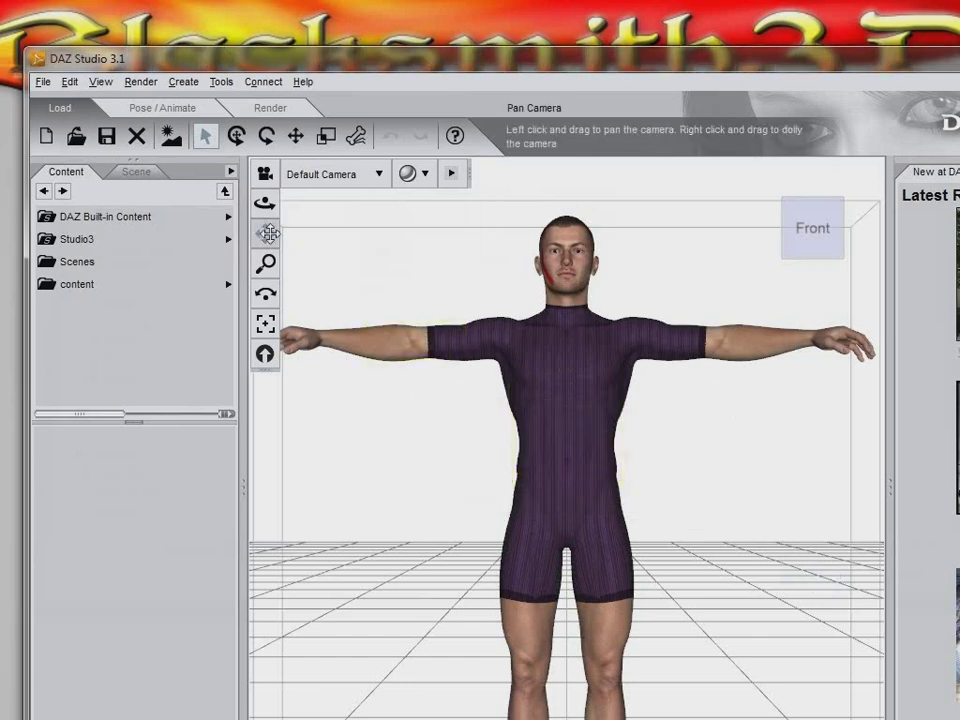
Step: Examine the red stroke on the imported figure's face up close from an angled view
drag(265, 203, 163, 158)
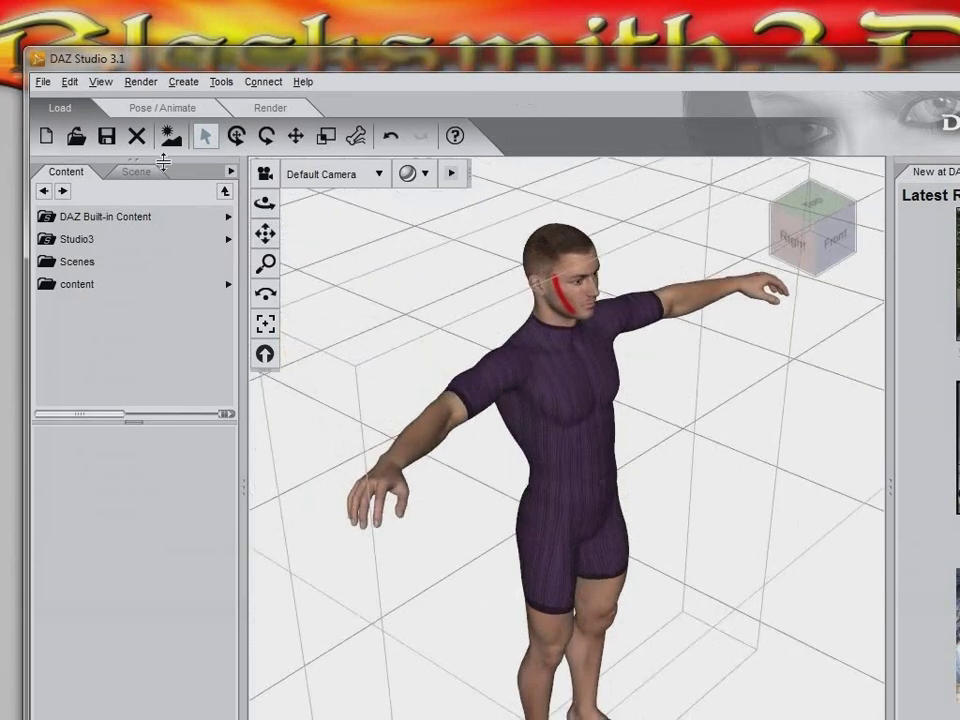
drag(265, 233, 263, 182)
ctrl+alt+right_drag(574, 267, 608, 377)
ctrl+alt+drag(608, 377, 558, 352)
drag(265, 264, 552, 371)
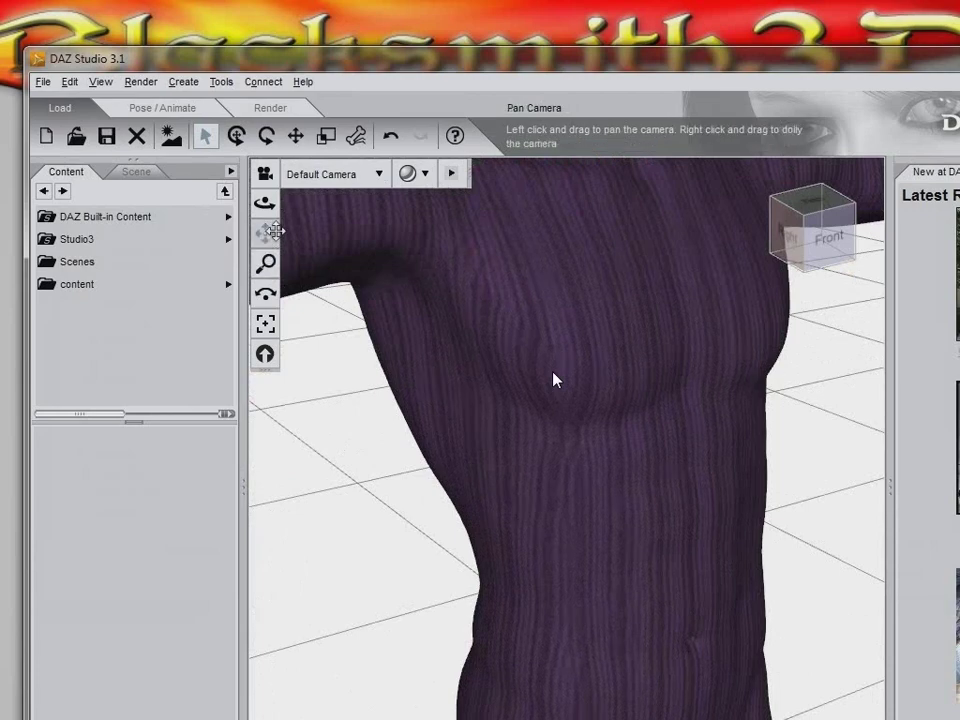
drag(265, 234, 552, 700)
alt+middle_drag(553, 379, 545, 110)
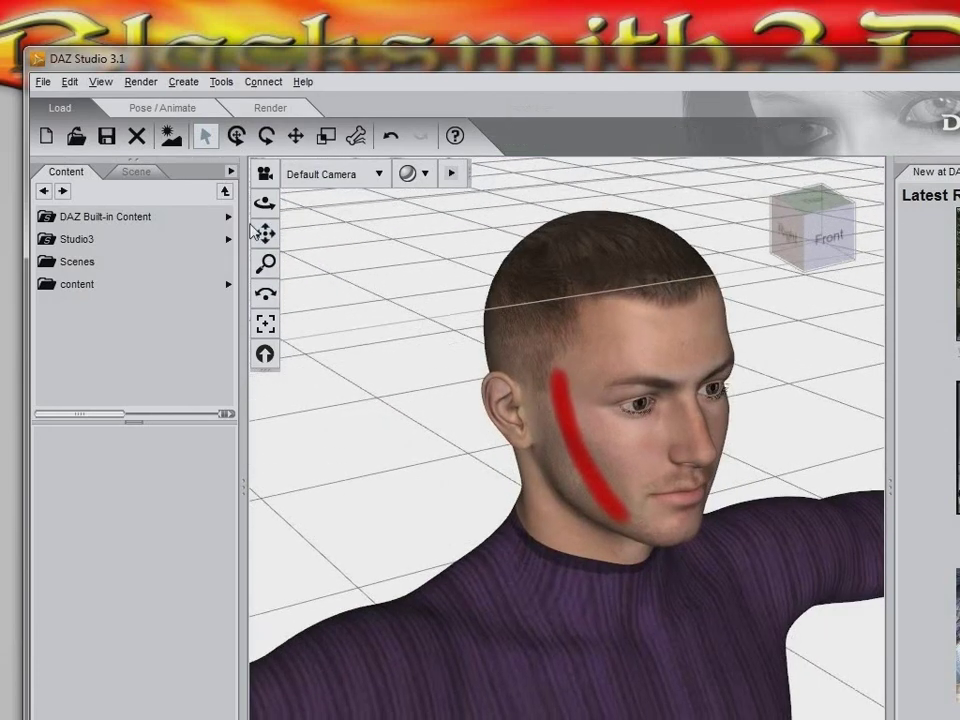